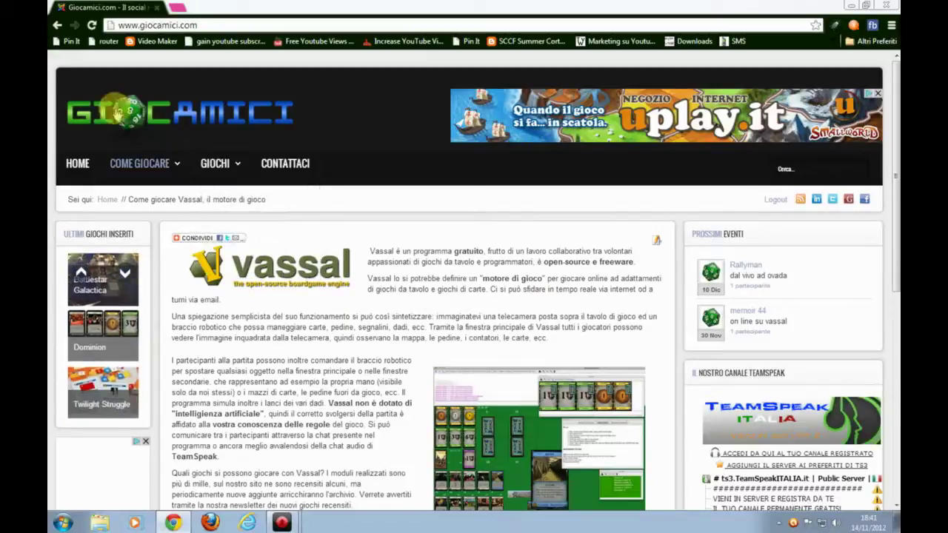
# - Find the download links for Vassal and the Tic-tac-toe module on the Giocamici page about Vassal
pyautogui.moveTo(167, 163)
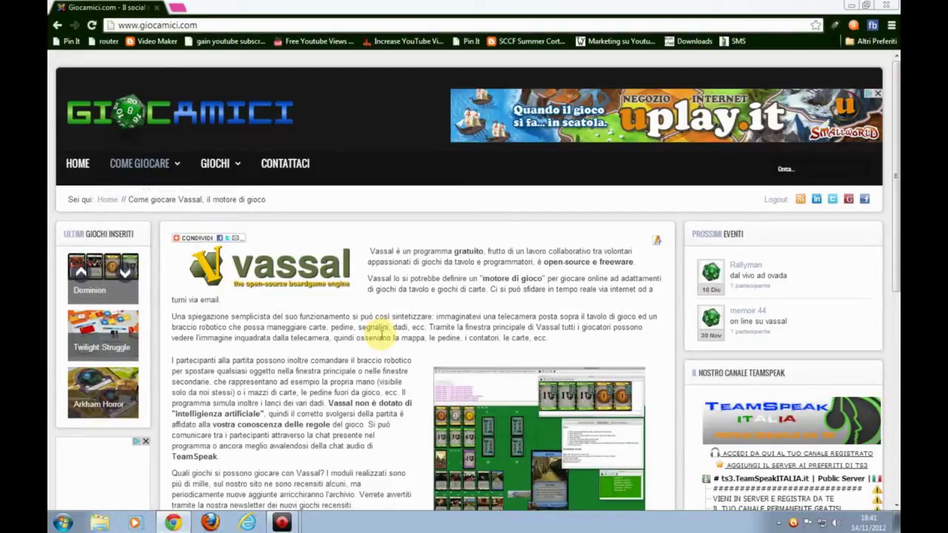
pyautogui.scroll(-3, 375, 334)
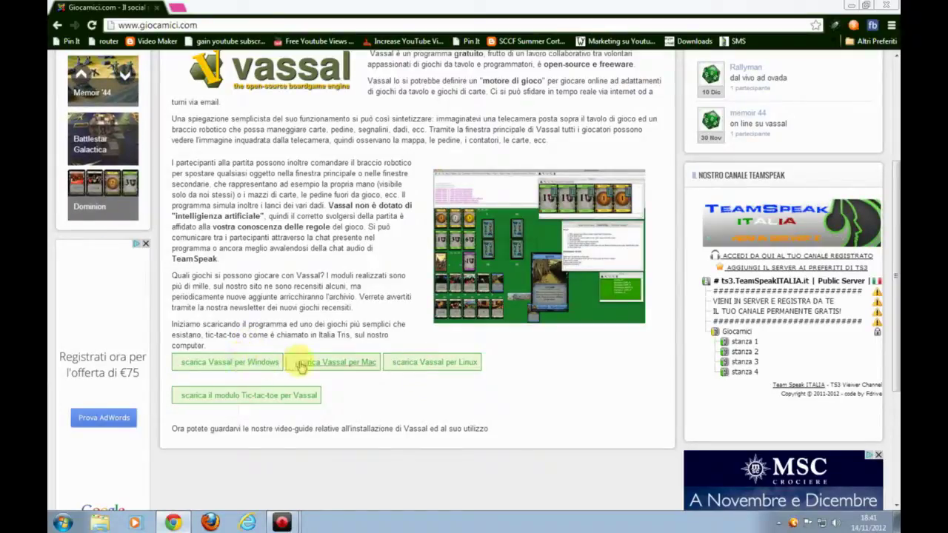
pyautogui.click(240, 399)
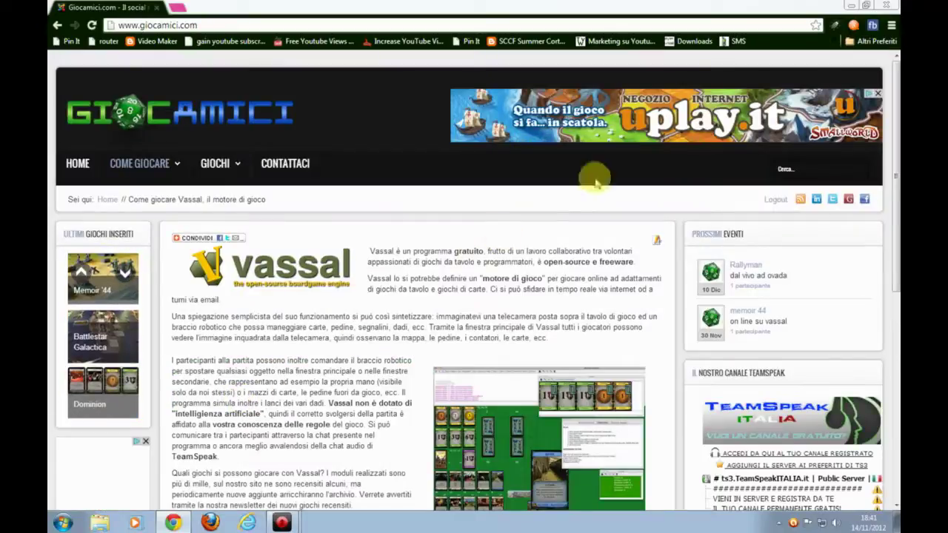
# - Switch to the desktop and launch the VASSAL-3.1.20-windows.exe installer, allowing it to run
pyautogui.click(851, 5)
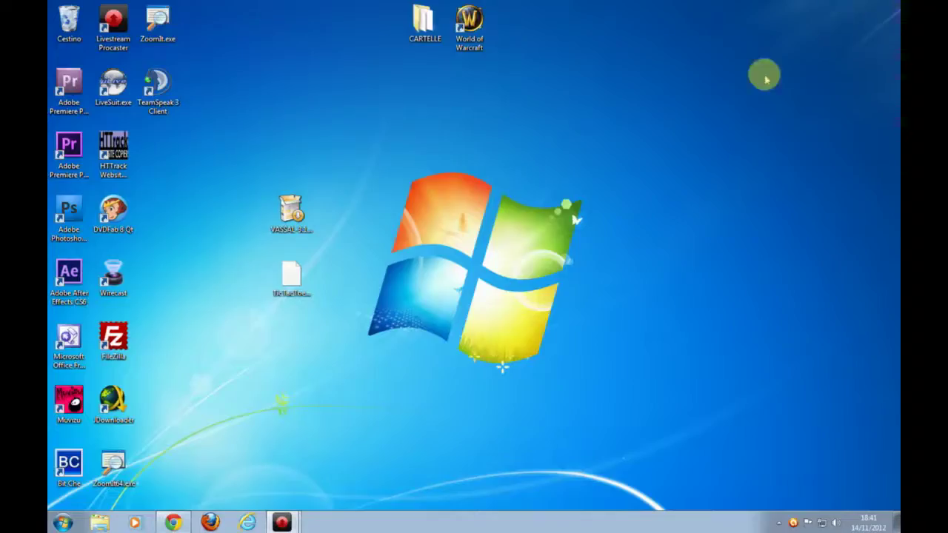
pyautogui.click(361, 280)
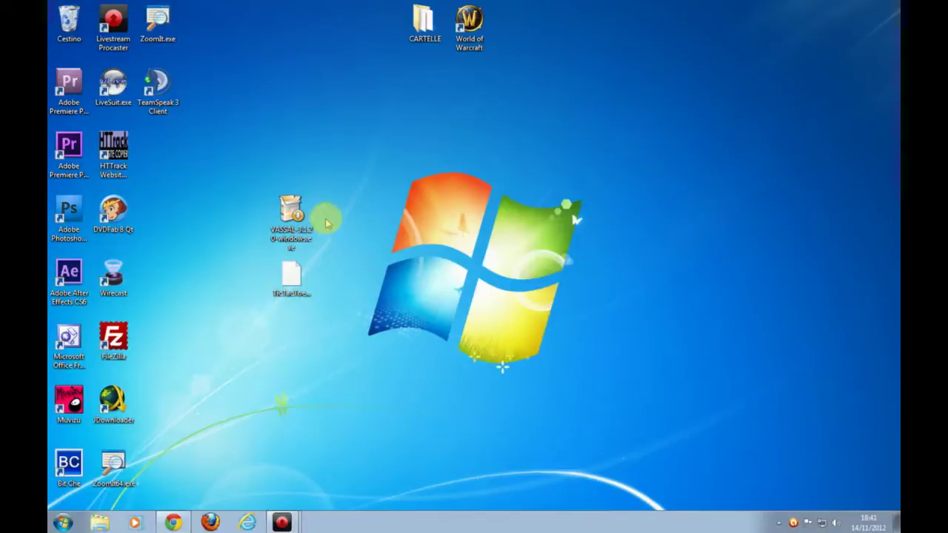
pyautogui.click(300, 219)
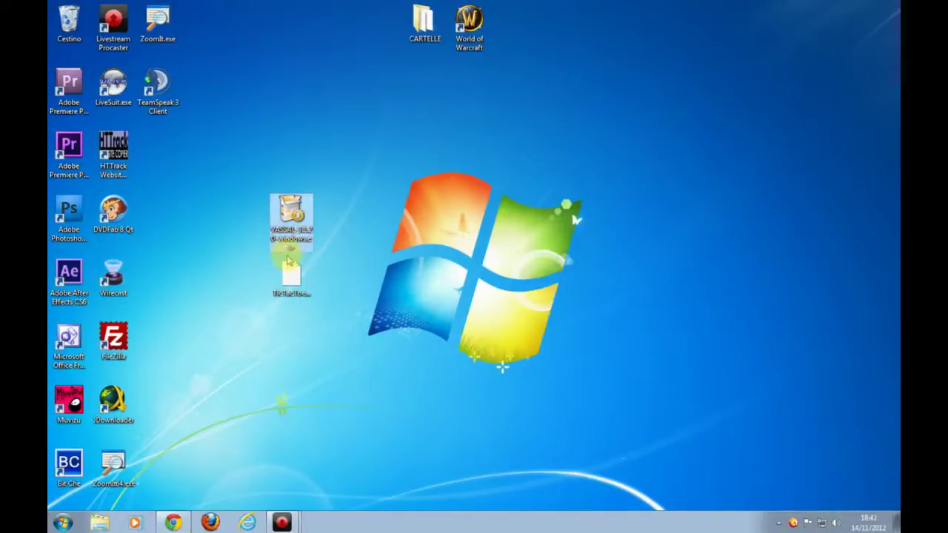
pyautogui.click(289, 277)
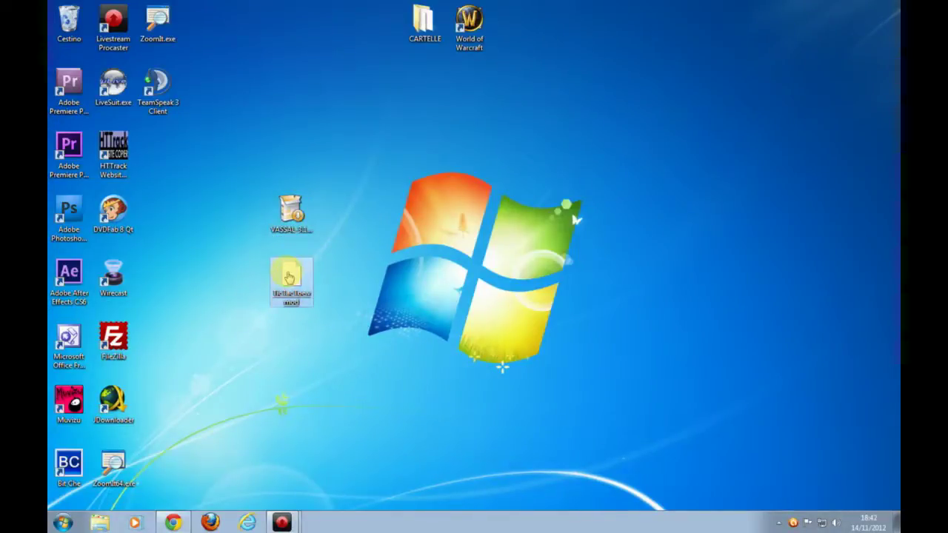
pyautogui.click(289, 234)
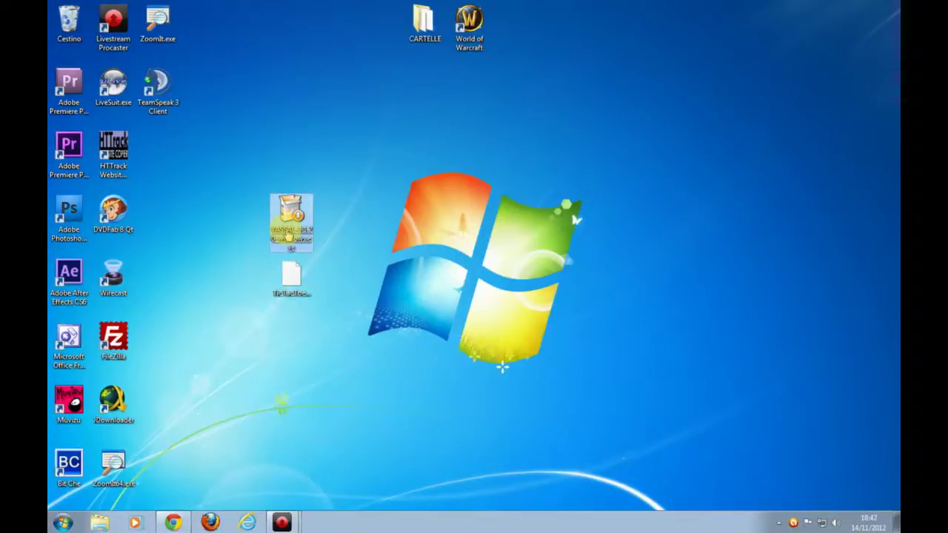
pyautogui.doubleClick(289, 234)
pyautogui.click(506, 272)
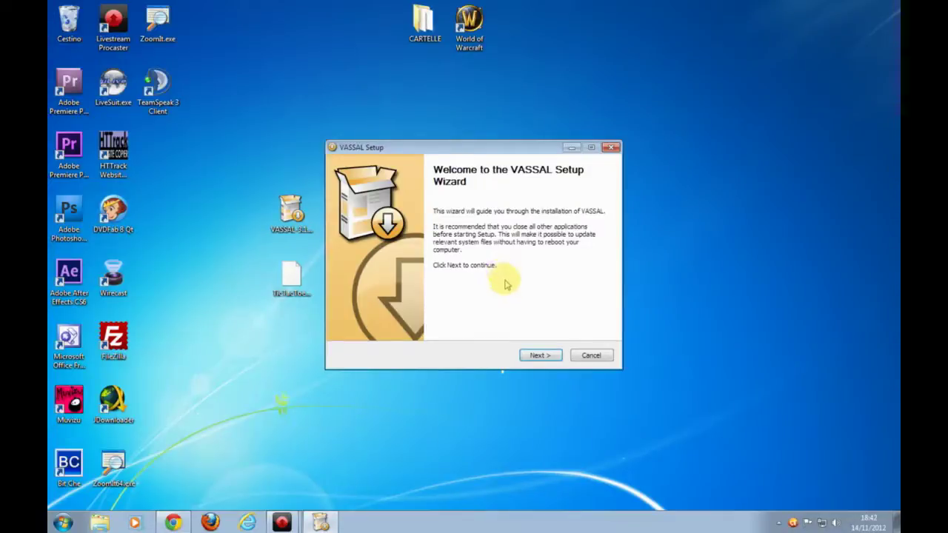
# - Install VASSAL with the Standard setup type and finish the wizard with Run VASSAL enabled
pyautogui.click(528, 355)
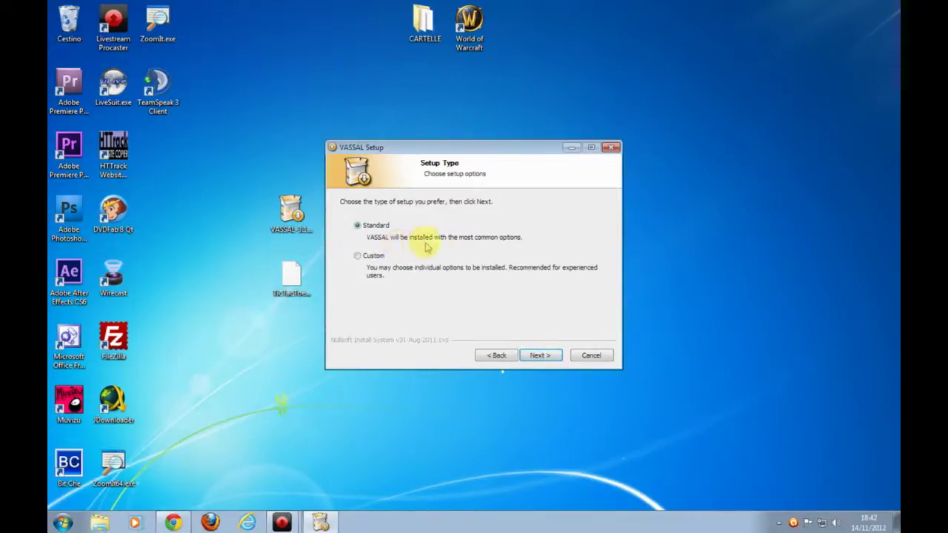
pyautogui.click(538, 356)
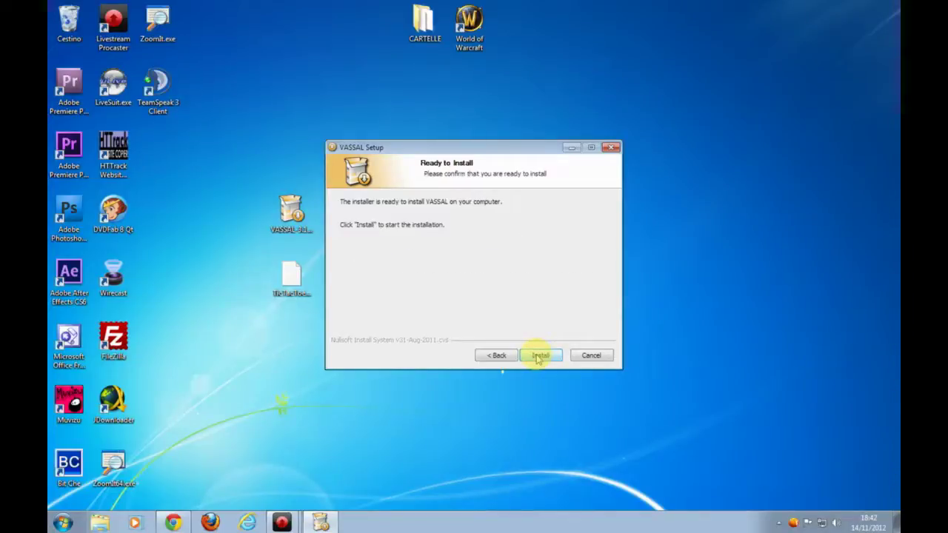
pyautogui.click(540, 357)
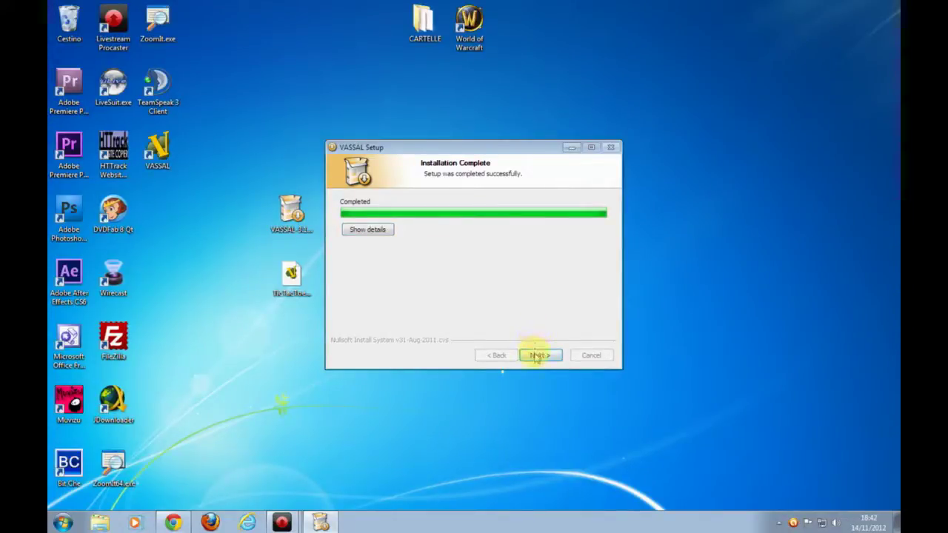
pyautogui.click(536, 356)
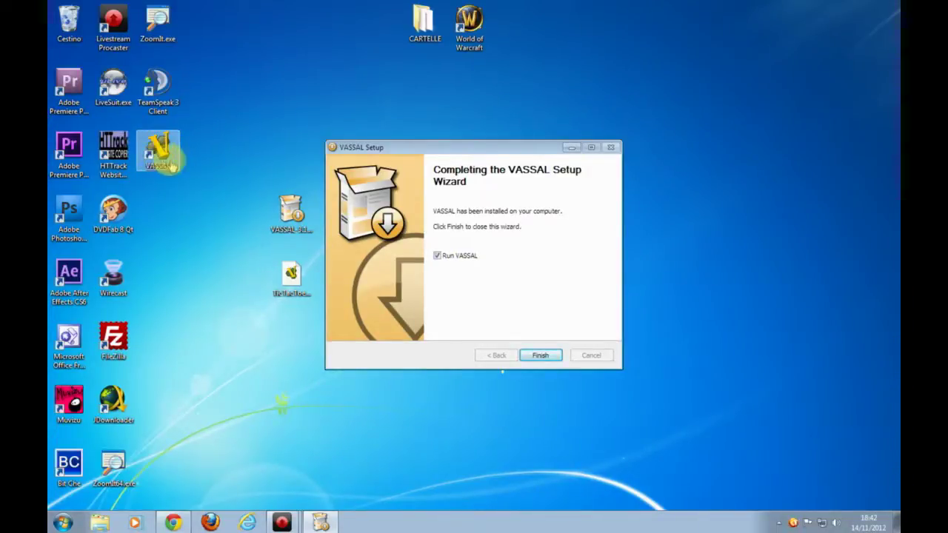
pyautogui.click(543, 357)
pyautogui.click(543, 357)
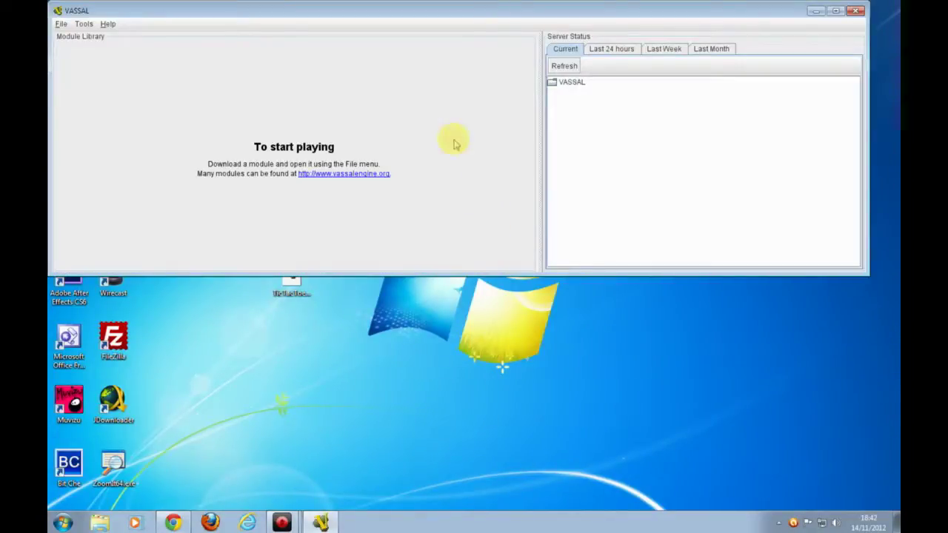
# - Set the program language to italiano in the VASSAL preferences
pyautogui.moveTo(405, 23); pyautogui.dragTo(415, 69)
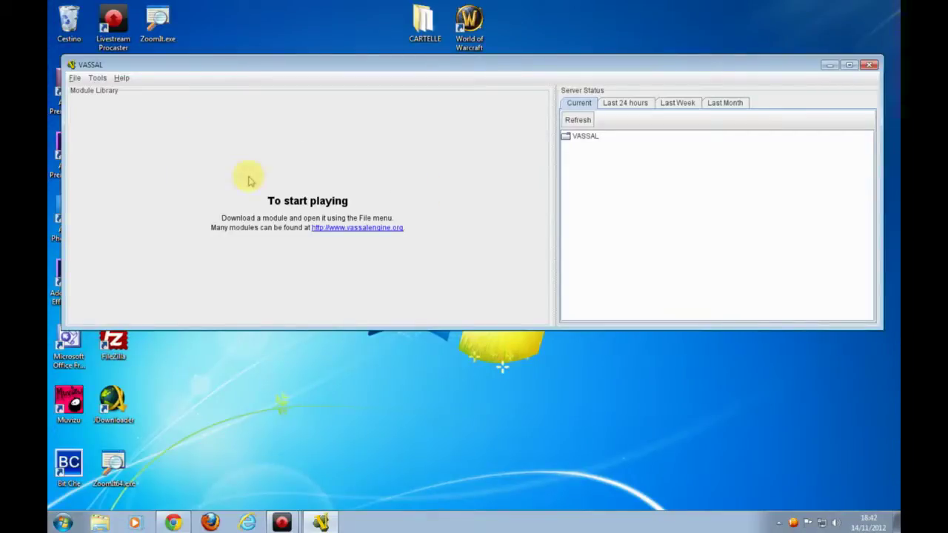
pyautogui.click(75, 80)
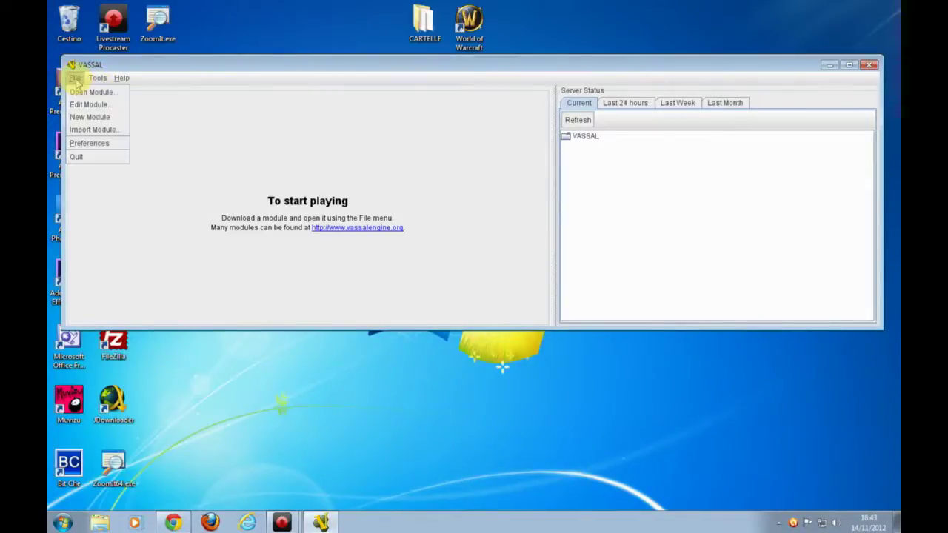
pyautogui.click(77, 145)
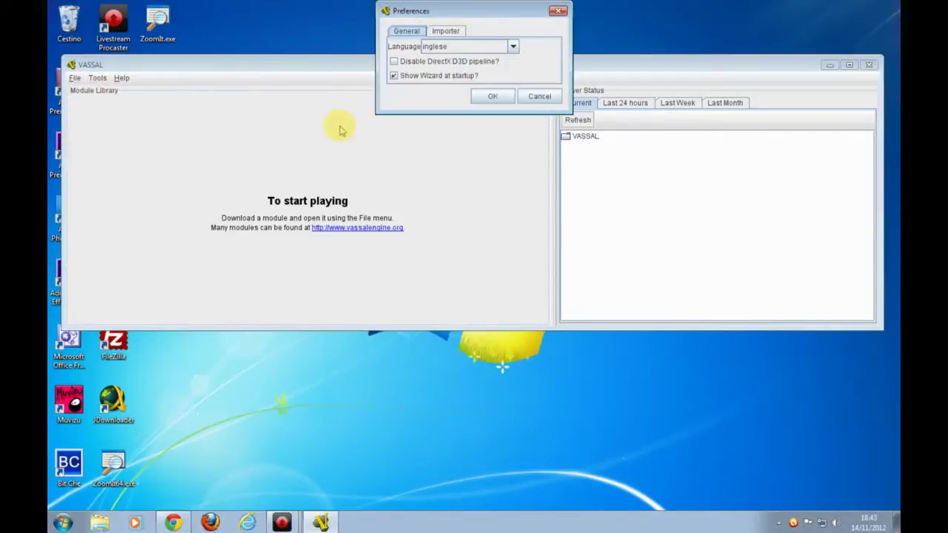
pyautogui.moveTo(436, 10); pyautogui.dragTo(431, 52)
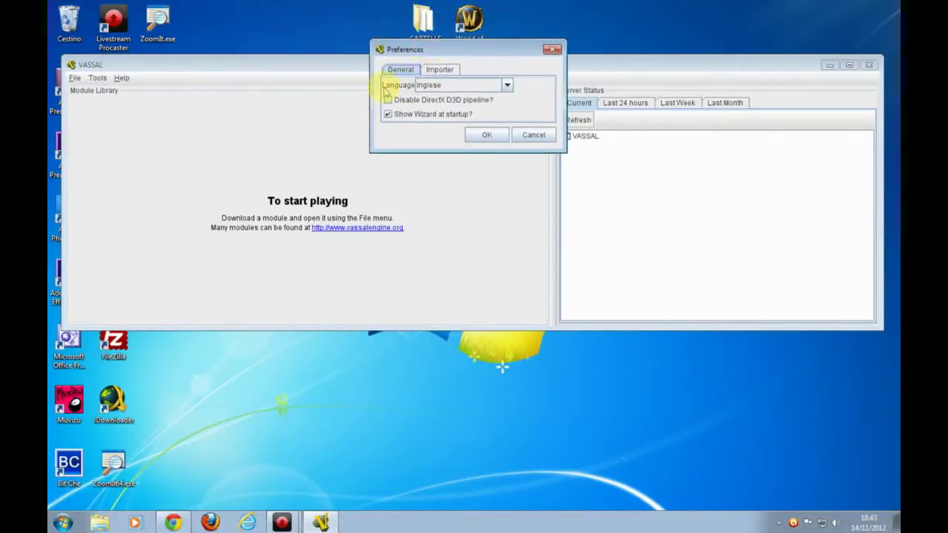
pyautogui.click(447, 88)
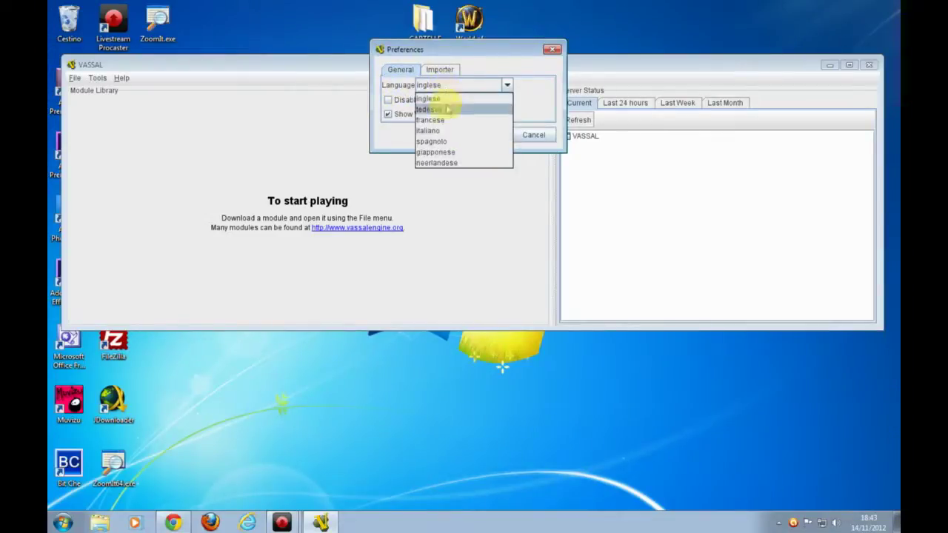
pyautogui.click(442, 134)
pyautogui.click(487, 135)
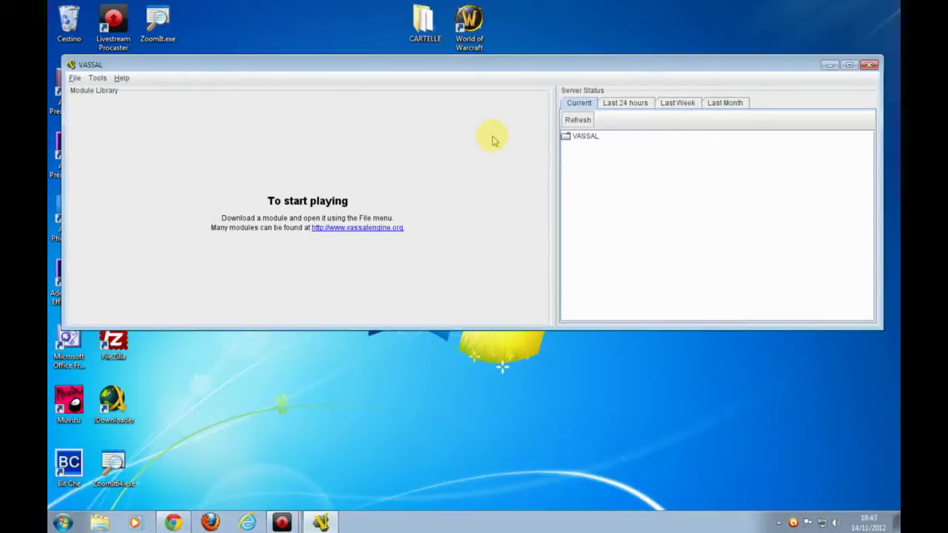
# - Close VASSAL and start it again from the desktop so the new language is applied
pyautogui.click(870, 65)
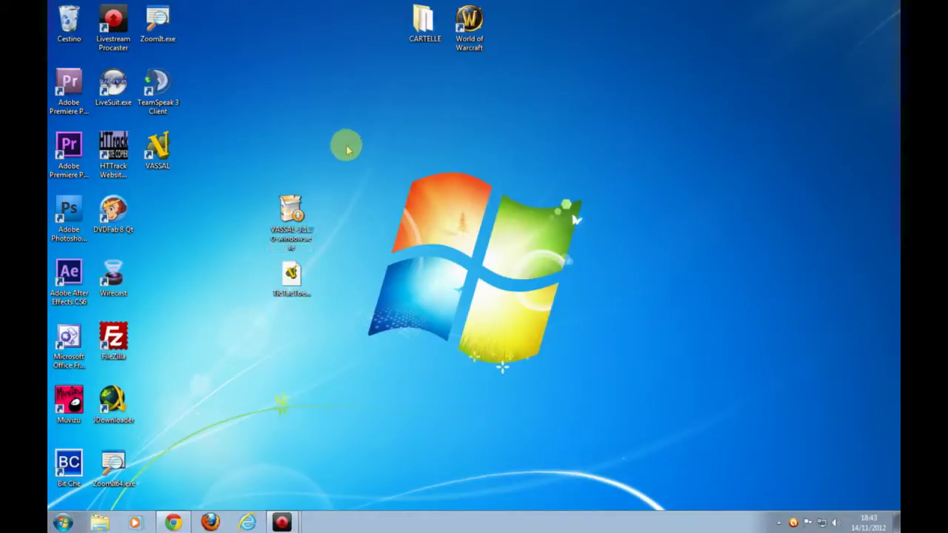
pyautogui.click(157, 154)
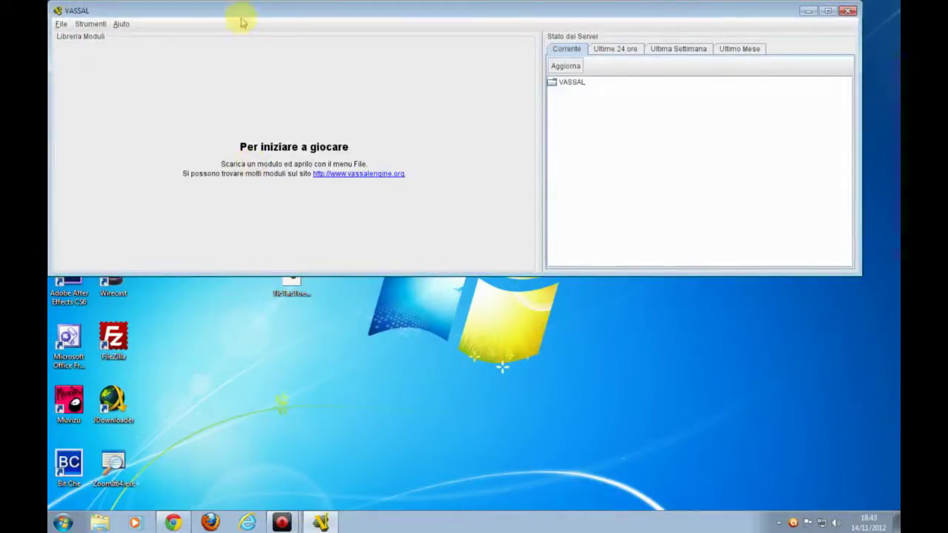
pyautogui.moveTo(244, 17); pyautogui.dragTo(264, 73)
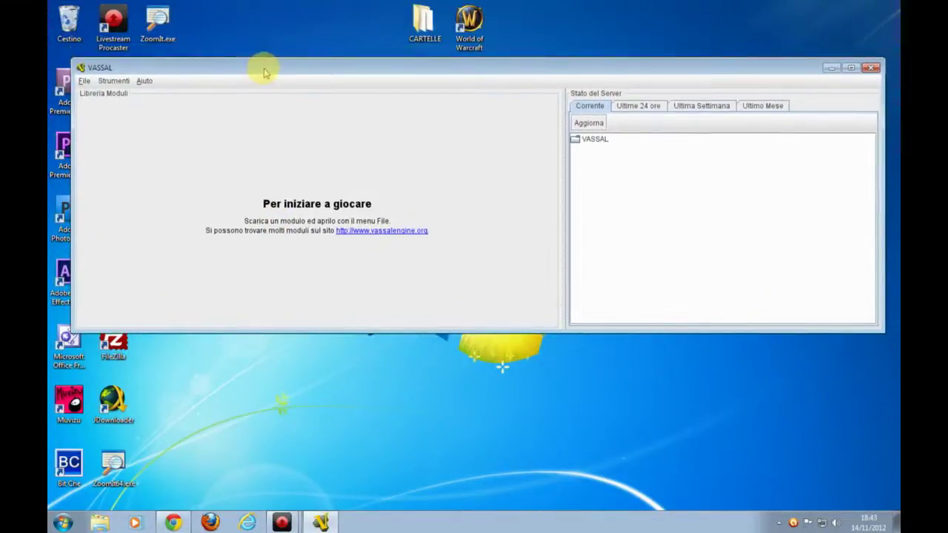
# - Open the TicTacToe.vmod module from the Desktop folder in VASSAL
pyautogui.click(84, 82)
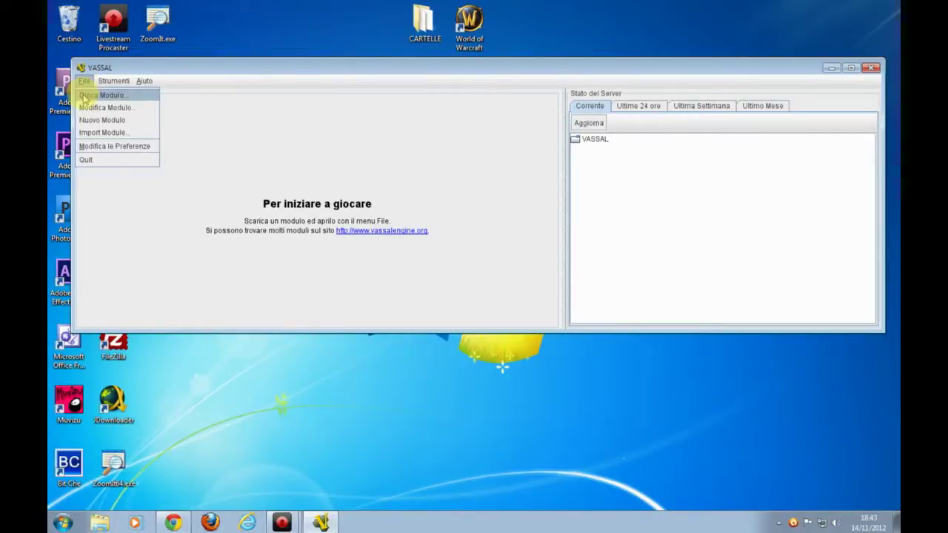
pyautogui.click(85, 97)
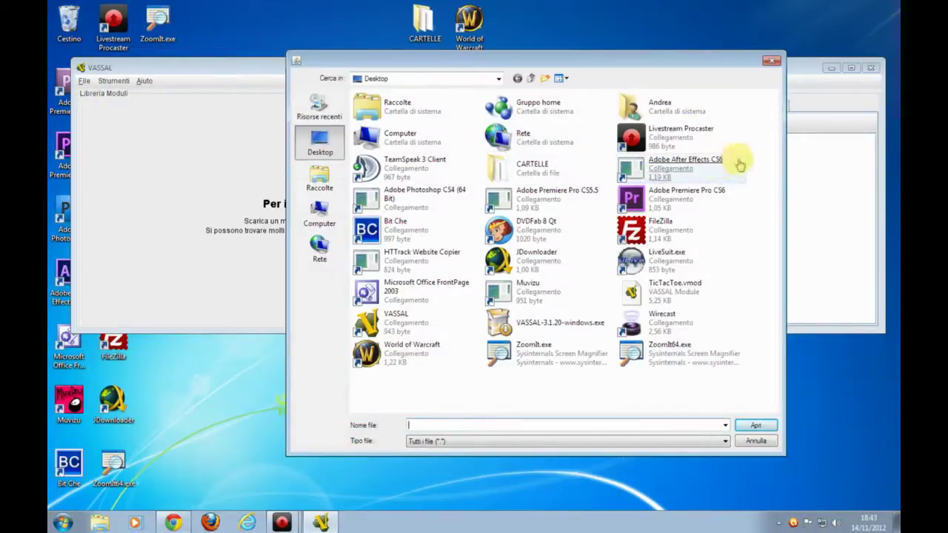
pyautogui.doubleClick(683, 294)
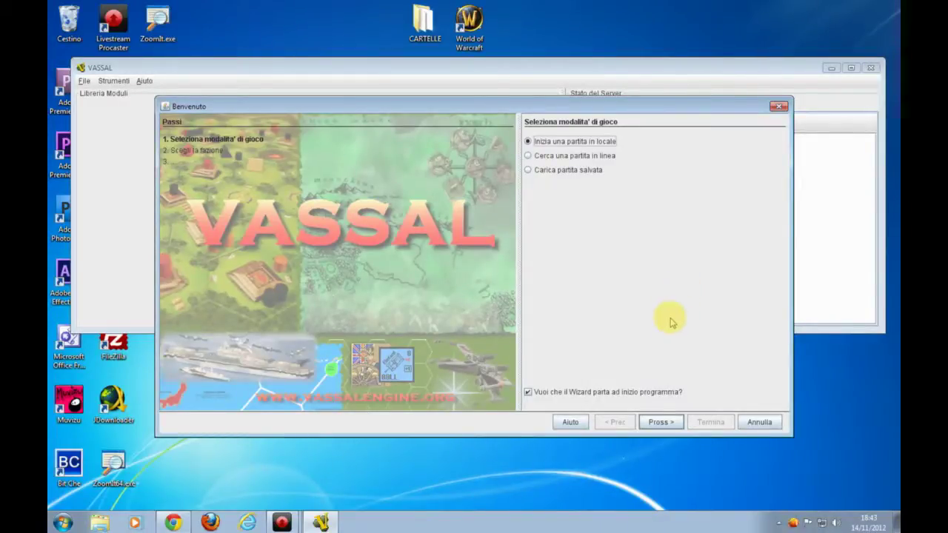
# - Select "Cerca una partita in linea" as the game mode, finish the welcome wizard and join the tris room
pyautogui.click(548, 156)
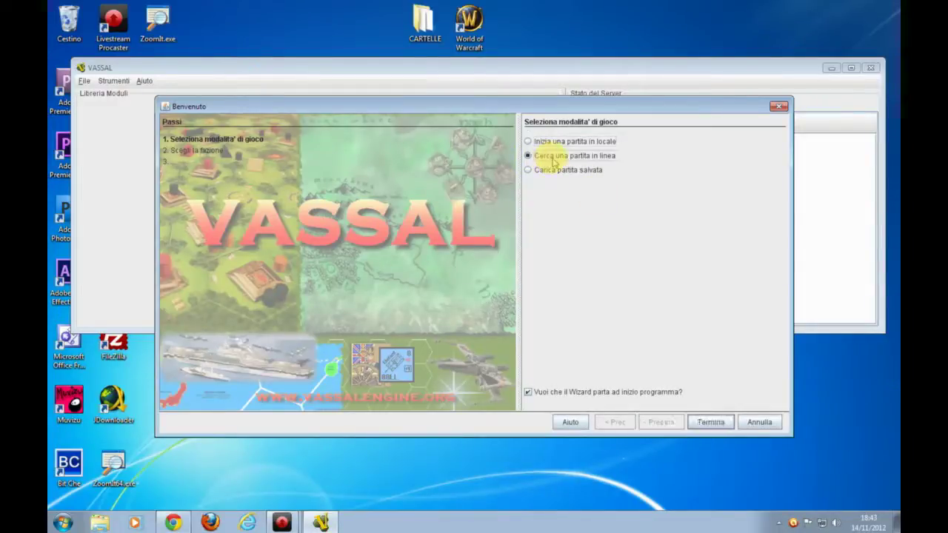
pyautogui.click(711, 422)
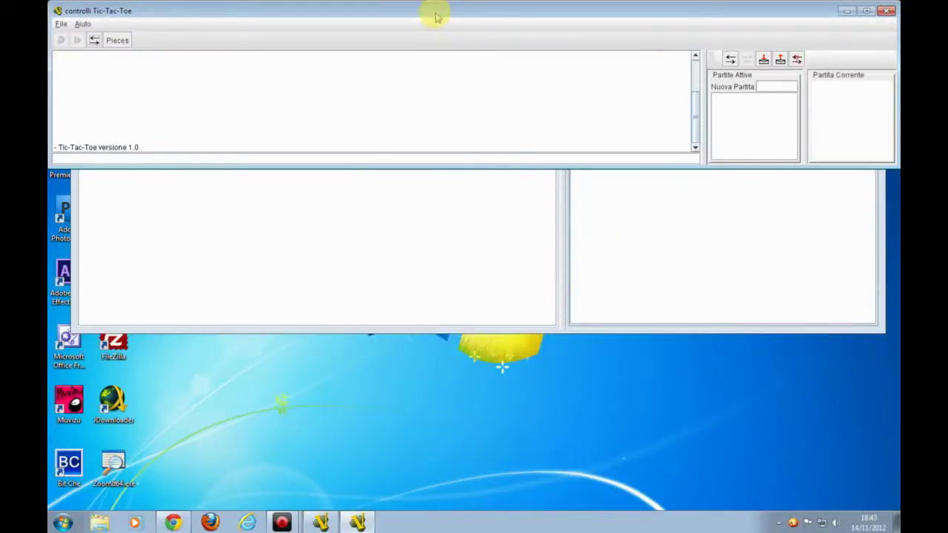
pyautogui.moveTo(434, 15); pyautogui.dragTo(440, 104)
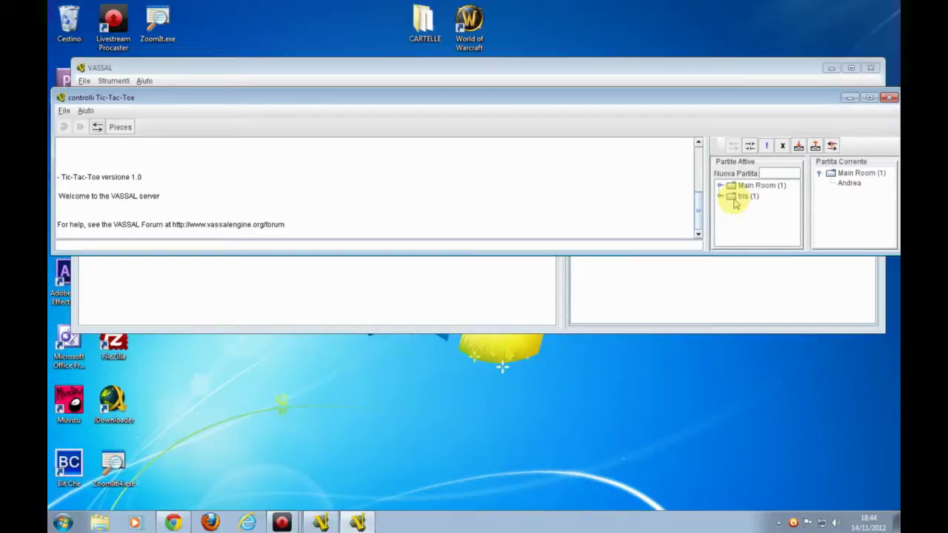
pyautogui.click(735, 197)
pyautogui.doubleClick(737, 197)
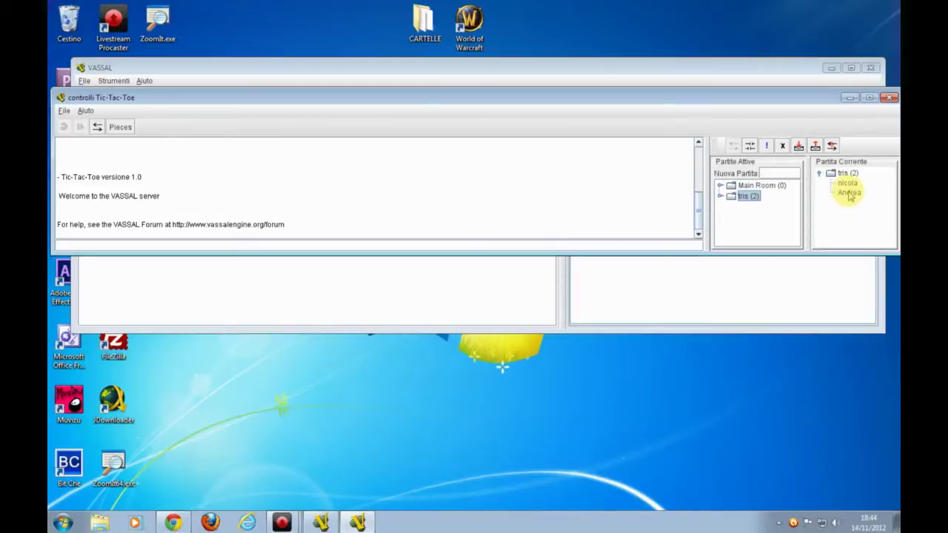
# - Start a new game in the tris room and choose Red as the faction
pyautogui.click(65, 112)
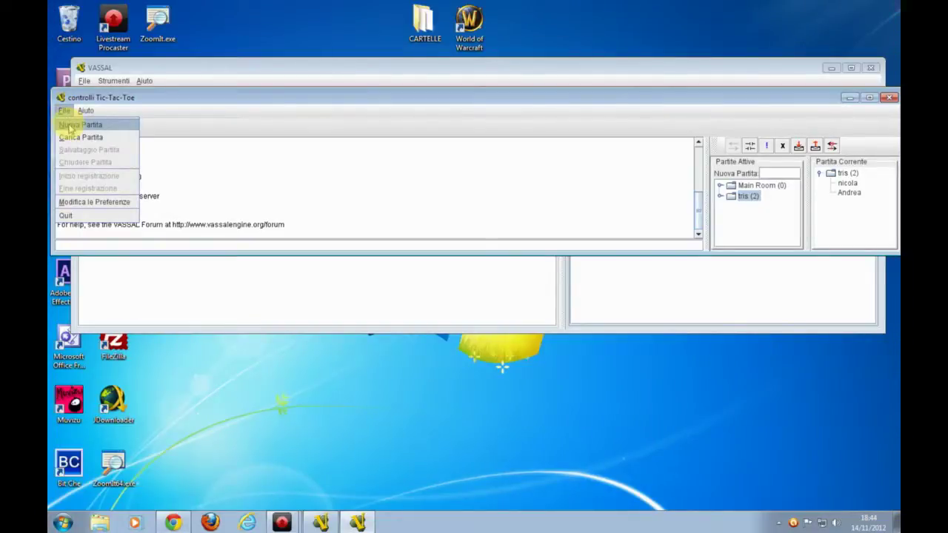
pyautogui.click(70, 125)
pyautogui.click(415, 264)
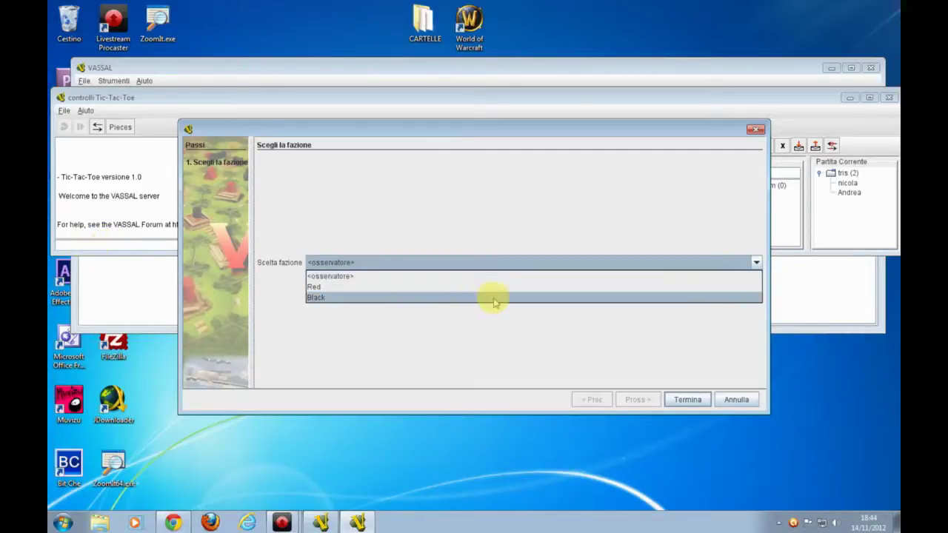
pyautogui.click(348, 297)
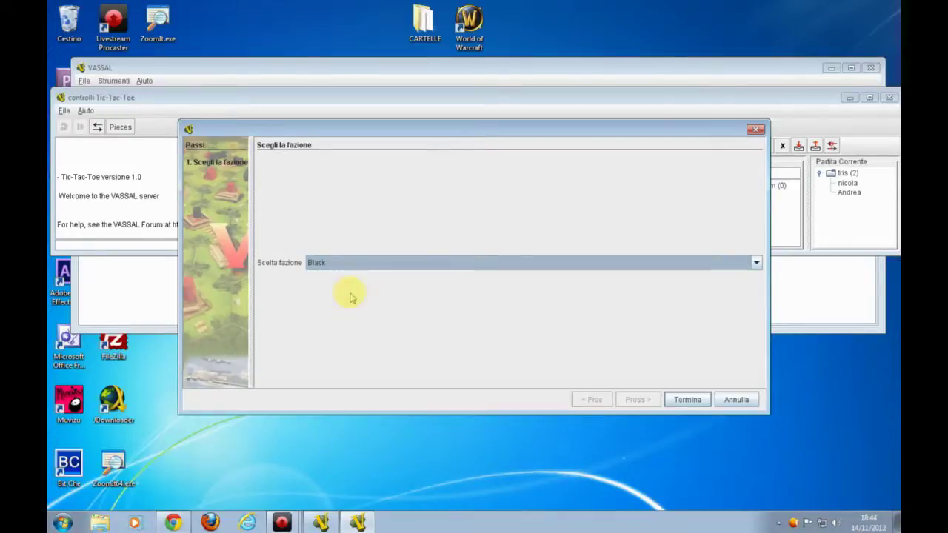
pyautogui.click(387, 263)
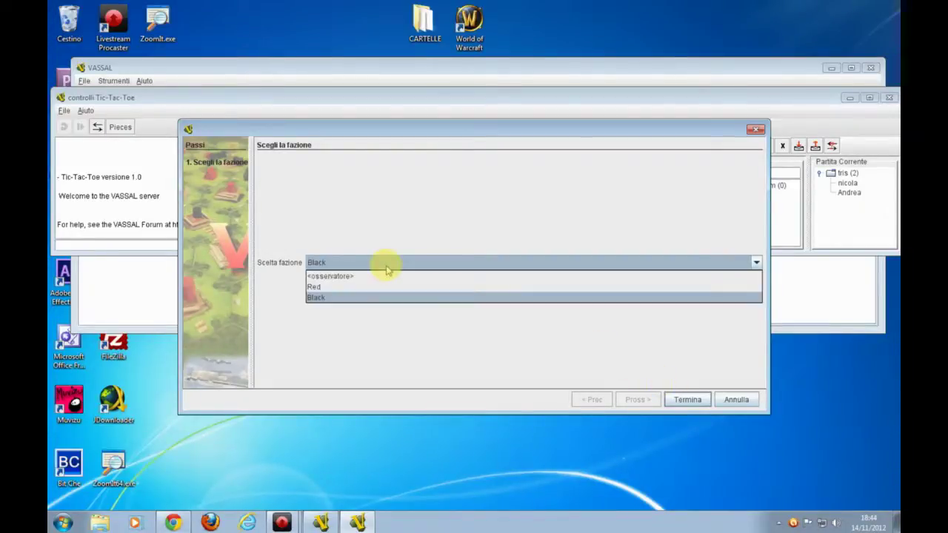
pyautogui.click(383, 287)
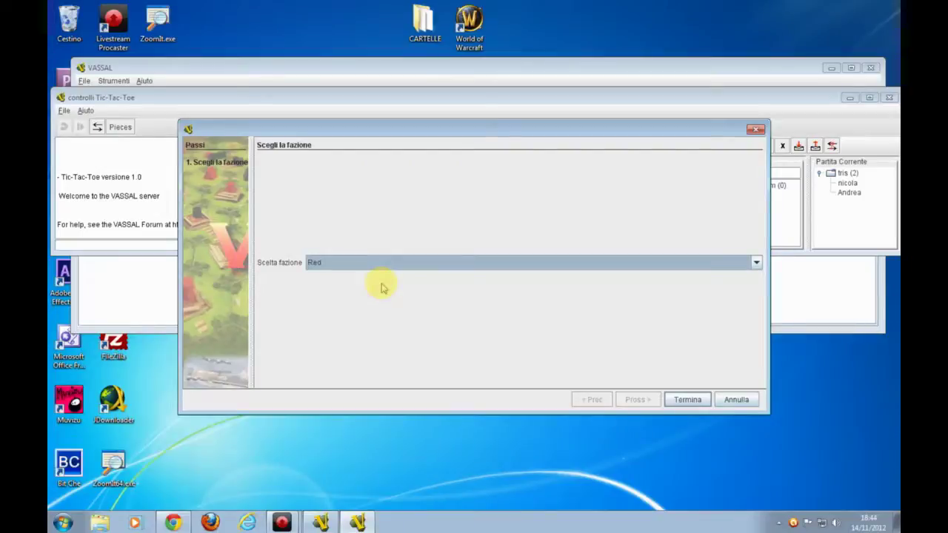
pyautogui.click(685, 400)
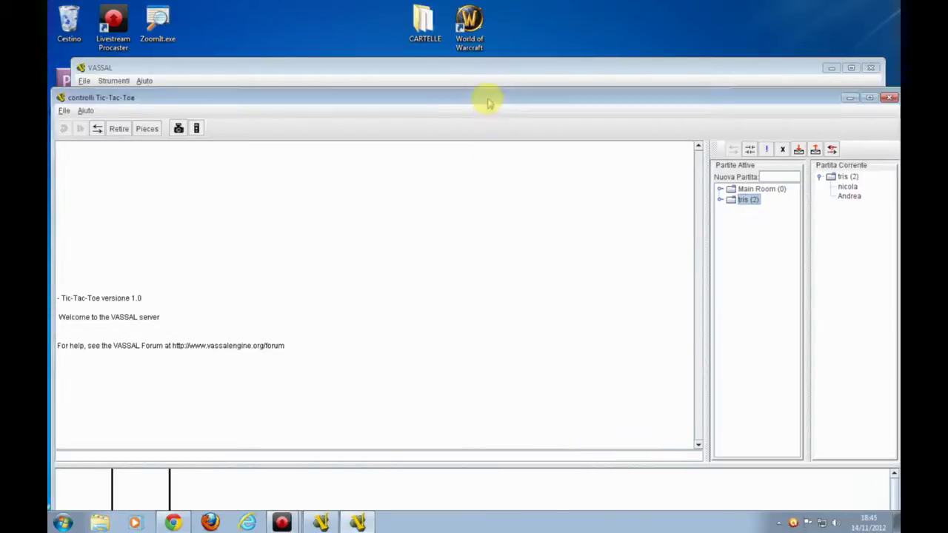
# - Reposition and resize the Tic-Tac-Toe controls window and shrink the chat area so the whole board and both piece stacks show
pyautogui.moveTo(486, 99); pyautogui.dragTo(497, 60)
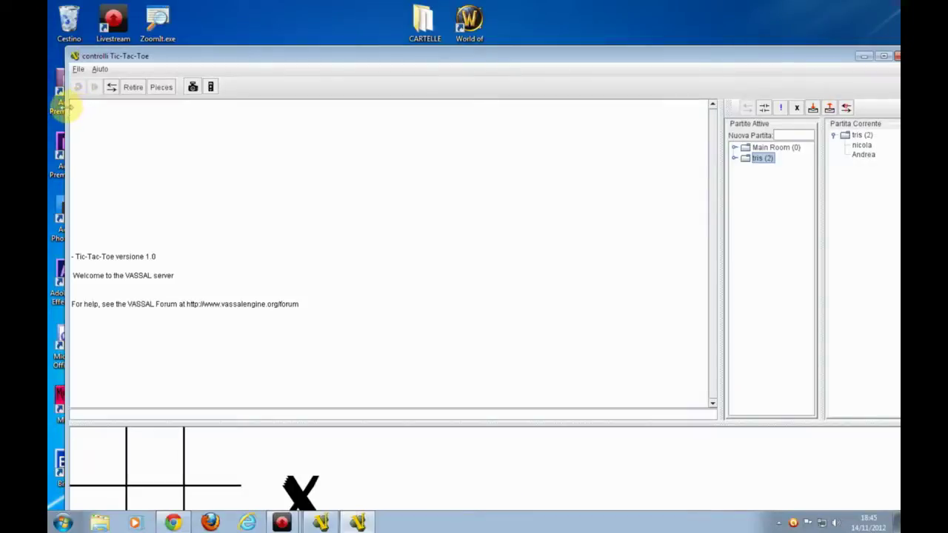
pyautogui.moveTo(66, 97); pyautogui.dragTo(208, 135)
pyautogui.moveTo(395, 57); pyautogui.dragTo(303, 28)
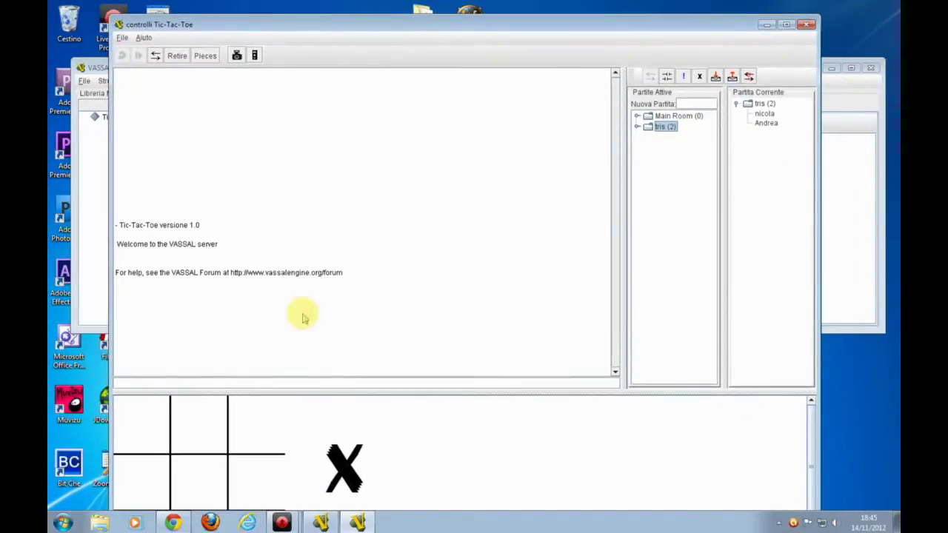
pyautogui.moveTo(341, 389); pyautogui.dragTo(356, 268)
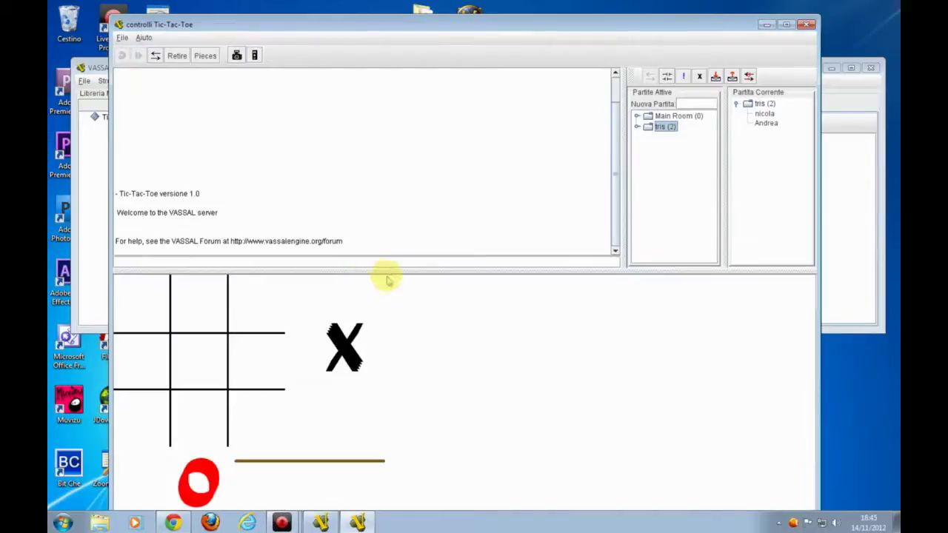
pyautogui.moveTo(717, 32)
pyautogui.mouseDown()
pyautogui.moveTo(719, 9)
pyautogui.moveTo(711, 41)
pyautogui.mouseUp()
pyautogui.click(786, 34)
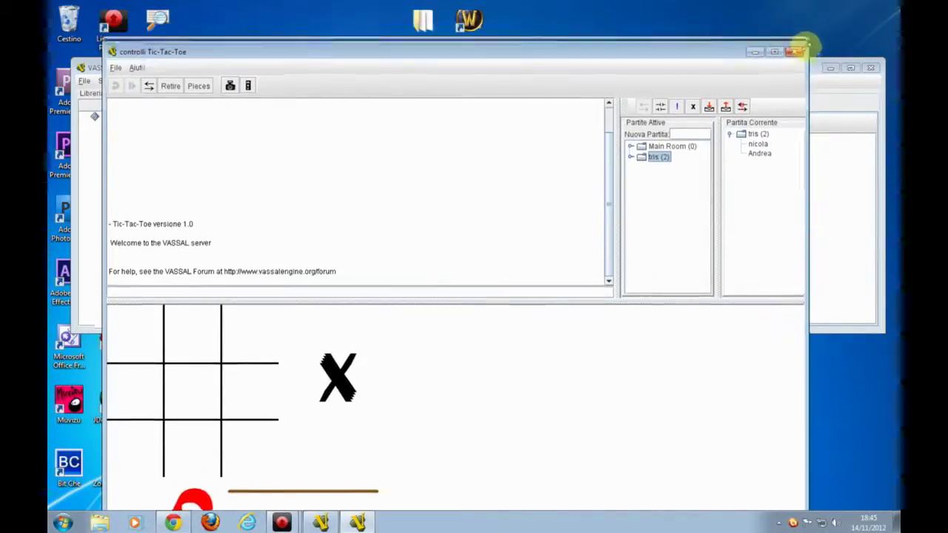
pyautogui.moveTo(514, 127); pyautogui.dragTo(540, 47)
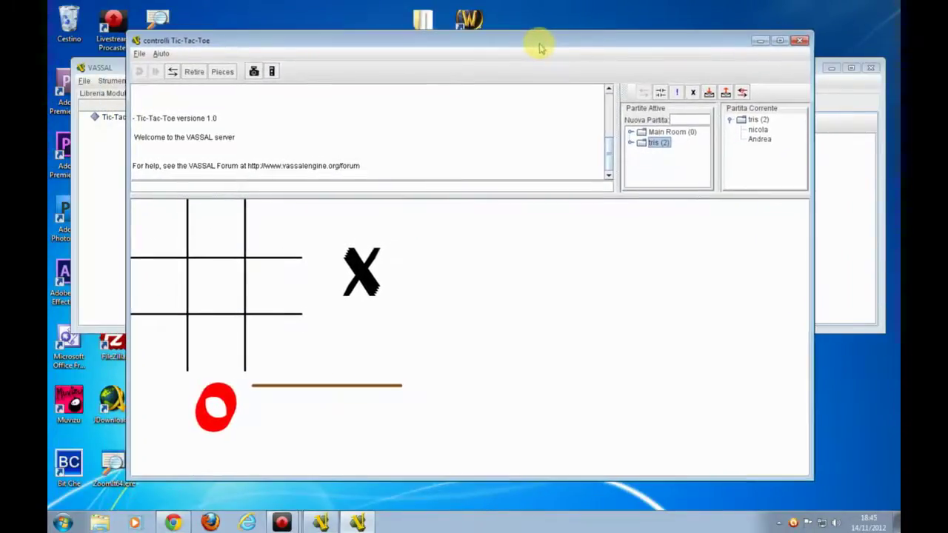
# - Send the chat message "ciao" to the other player in the room
pyautogui.click(211, 188)
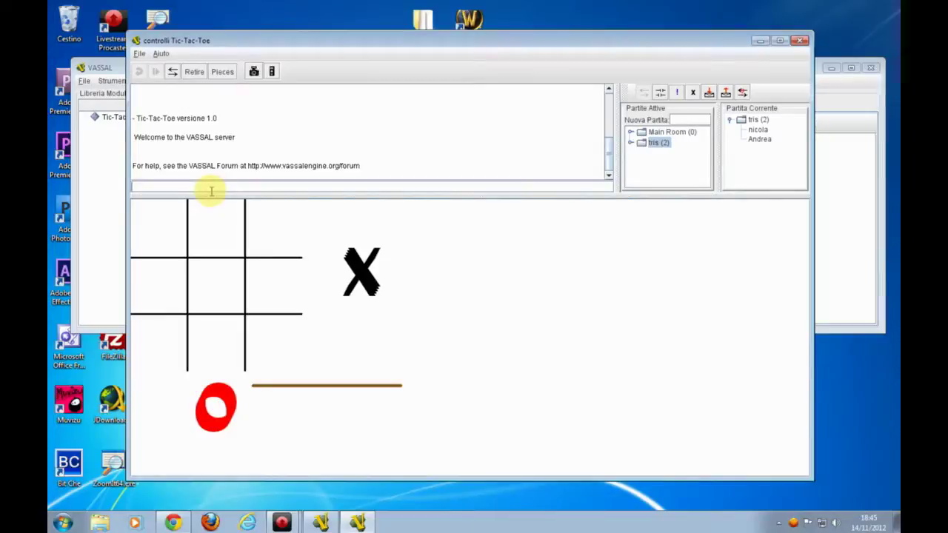
pyautogui.write('ciao')
pyautogui.press('Return')
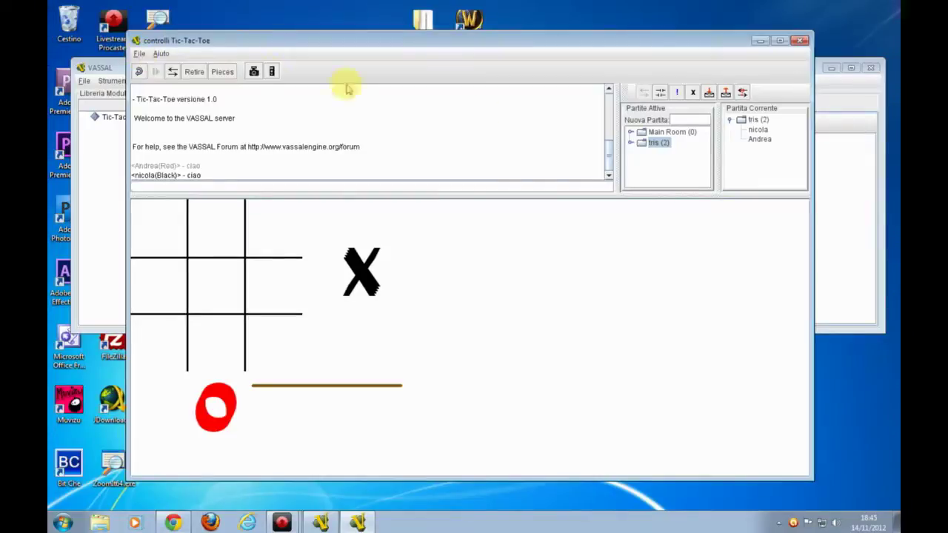
# - Synchronize the game with the other player in the tris room and enlarge the board area again
pyautogui.click(753, 131)
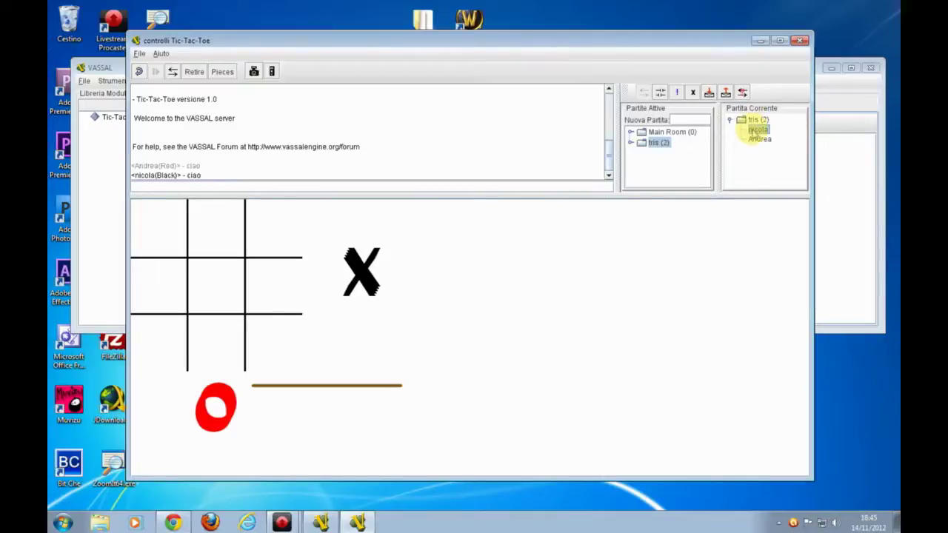
pyautogui.rightClick(752, 131)
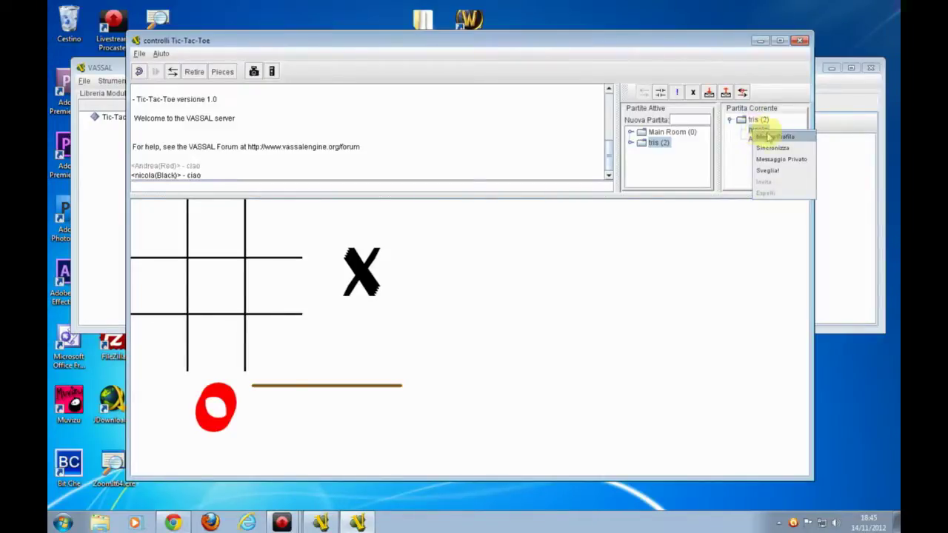
pyautogui.click(767, 148)
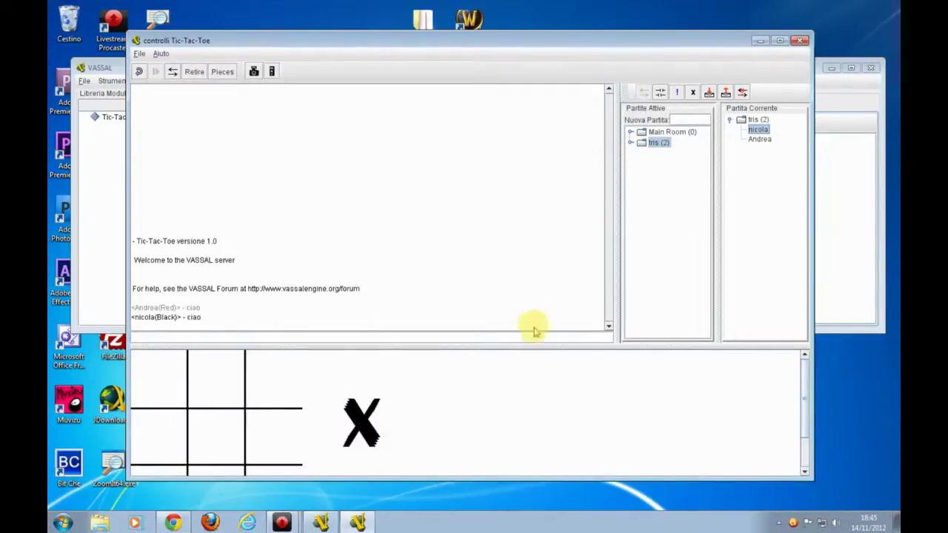
pyautogui.moveTo(532, 345); pyautogui.dragTo(513, 166)
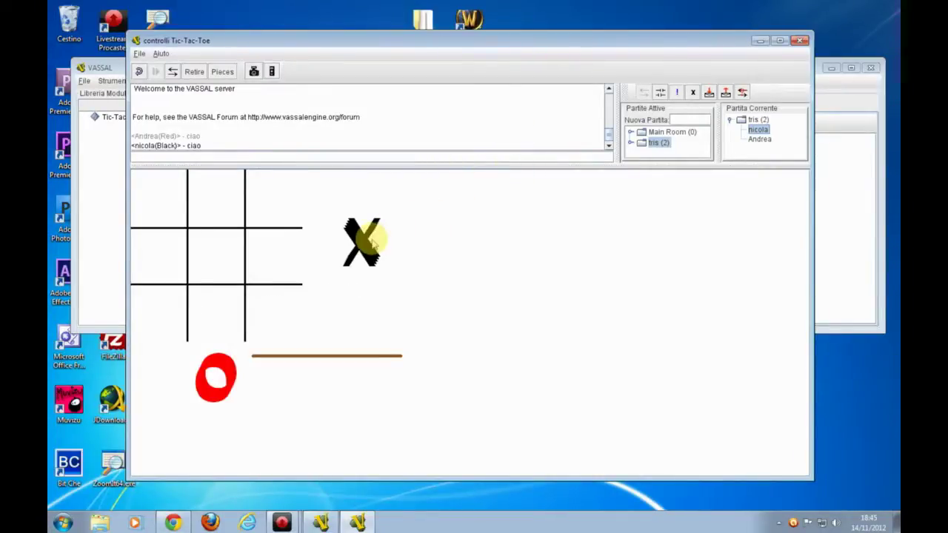
# - Expand the stacks of X and O pieces beside the board so the individual pieces spread out
pyautogui.moveTo(363, 246); pyautogui.dragTo(371, 213)
pyautogui.click(218, 374)
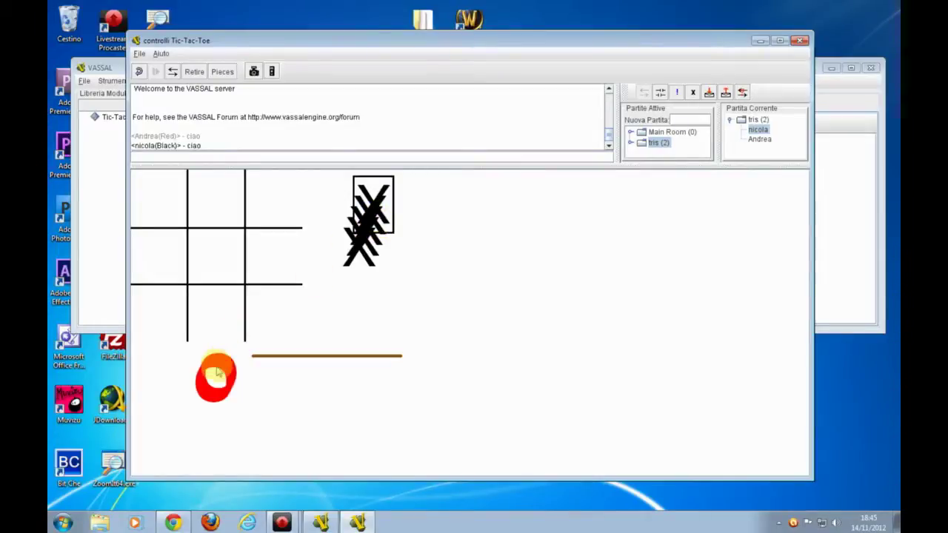
pyautogui.moveTo(215, 378); pyautogui.dragTo(228, 342)
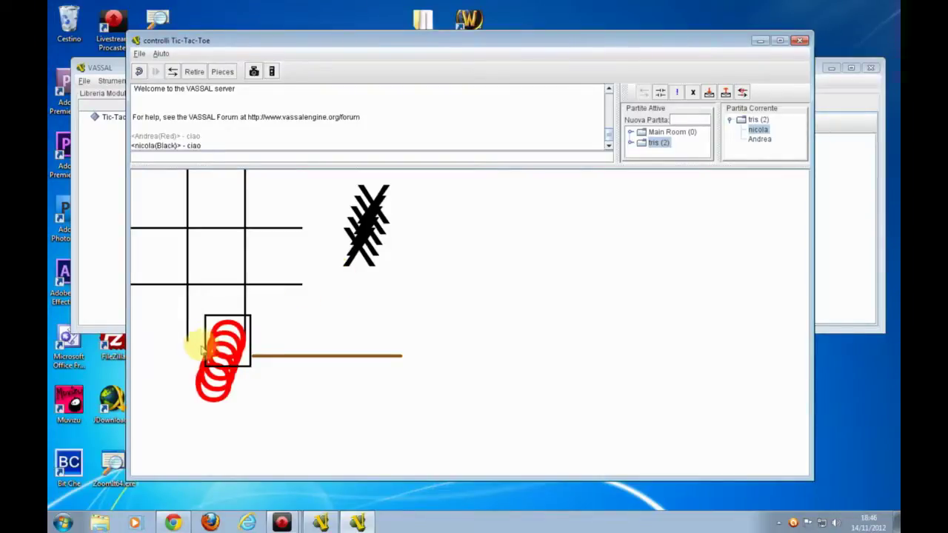
# - Place one X in the board's upper-left cell and another X in its lower-right cell
pyautogui.click(371, 203)
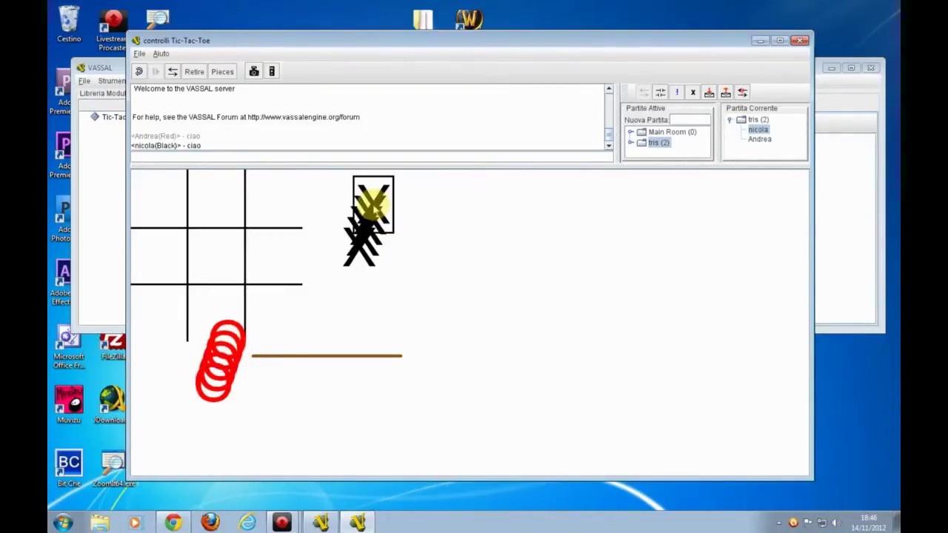
pyautogui.moveTo(371, 203); pyautogui.dragTo(159, 199)
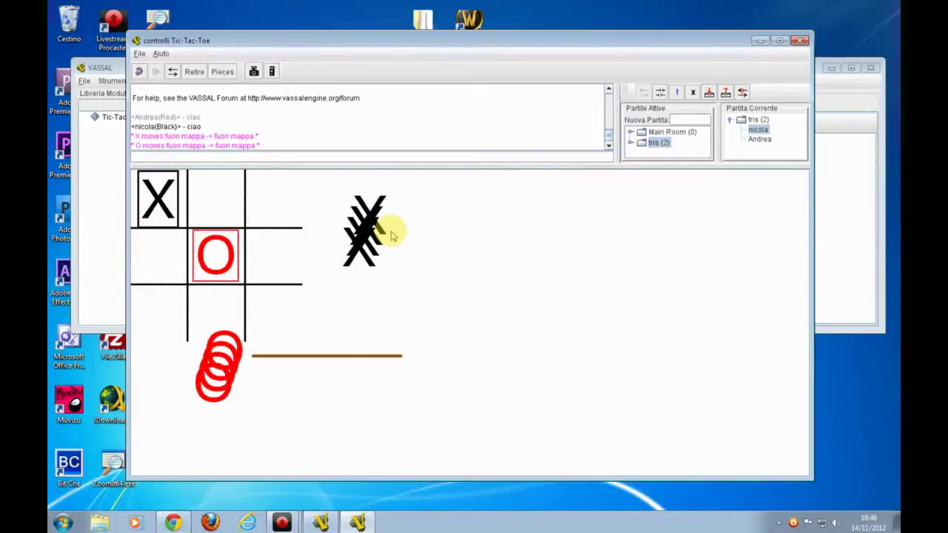
pyautogui.moveTo(378, 217); pyautogui.dragTo(275, 314)
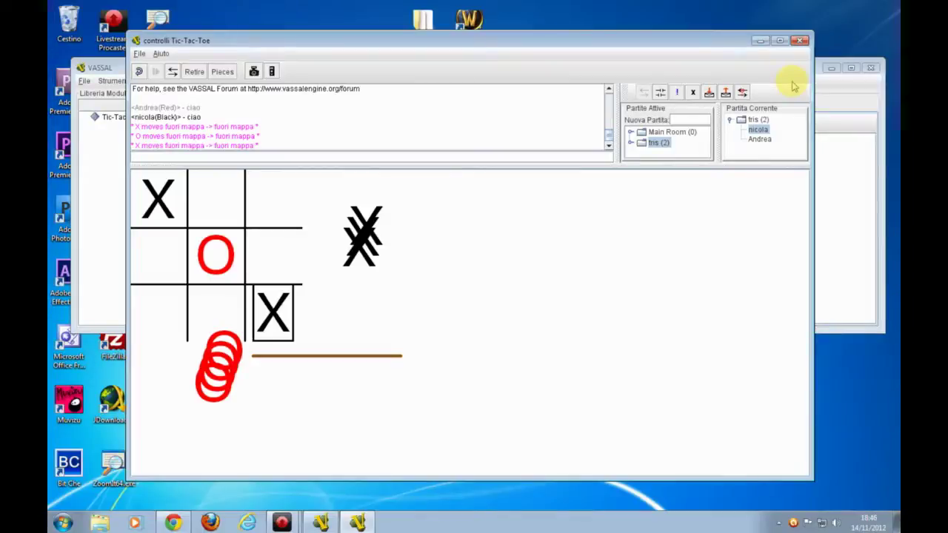
# - Close the current game without saving it and reopen the Tic-Tac-Toe module from the module library
pyautogui.click(800, 41)
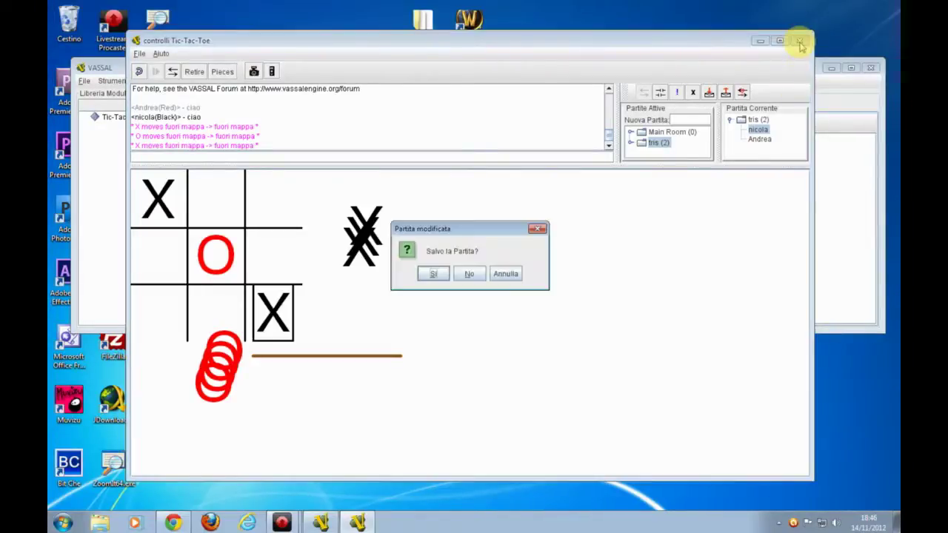
pyautogui.click(463, 273)
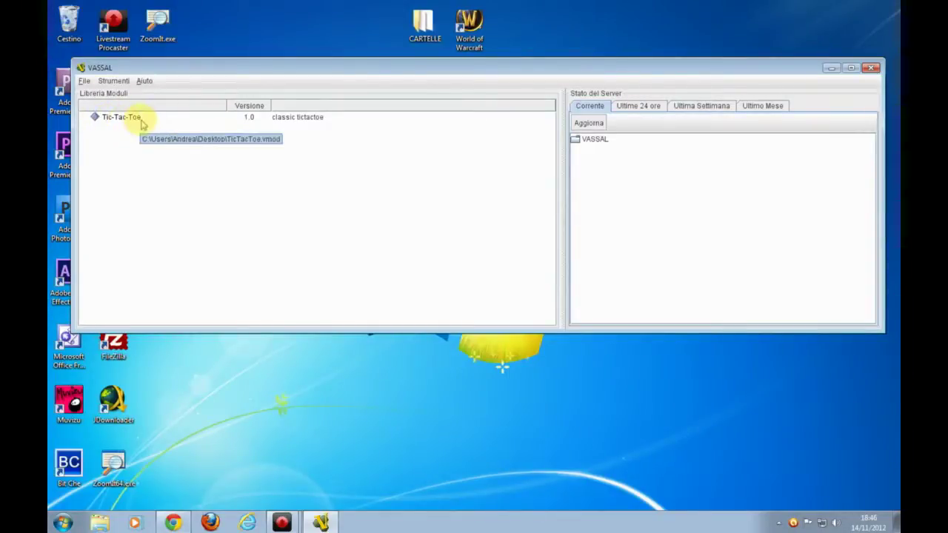
pyautogui.click(100, 119)
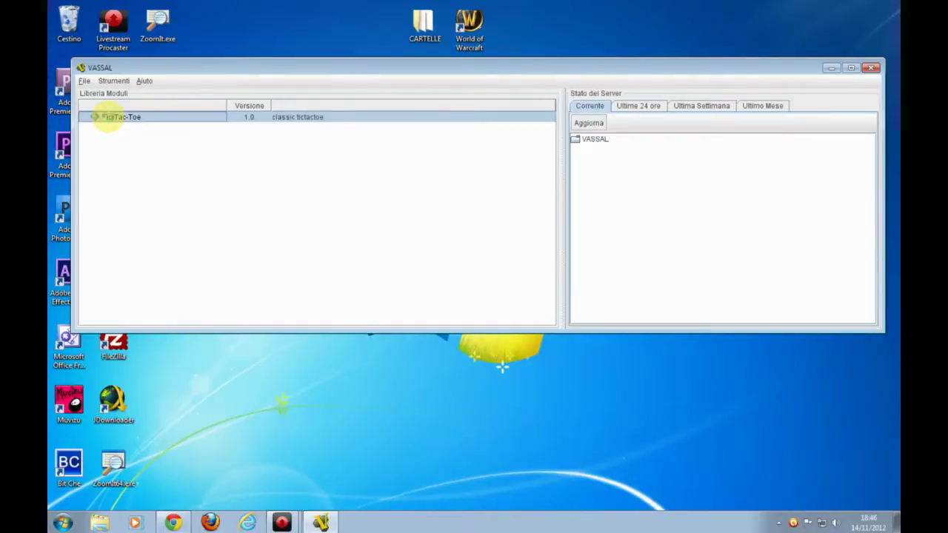
pyautogui.doubleClick(107, 119)
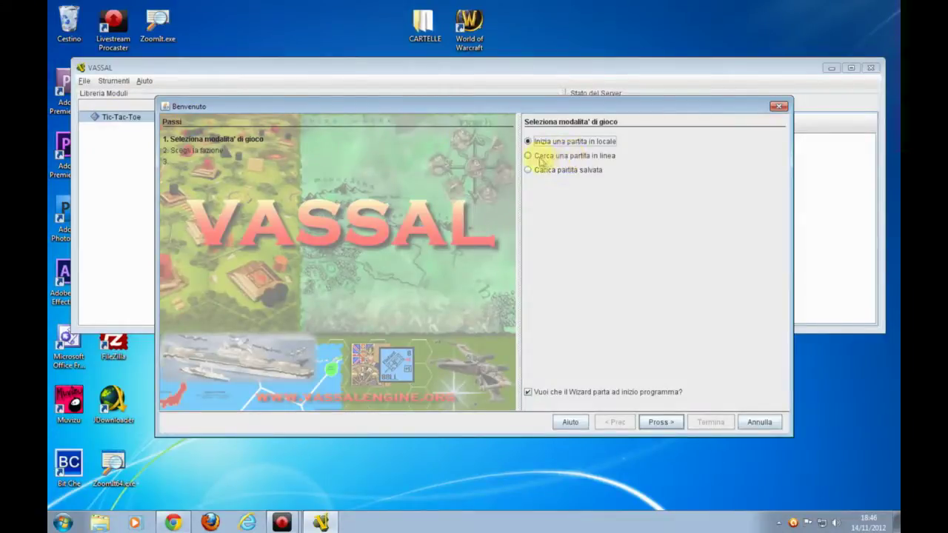
# - Select "Cerca una partita in linea" as the game mode, finish the wizard and create a new room named tictactoc
pyautogui.click(539, 157)
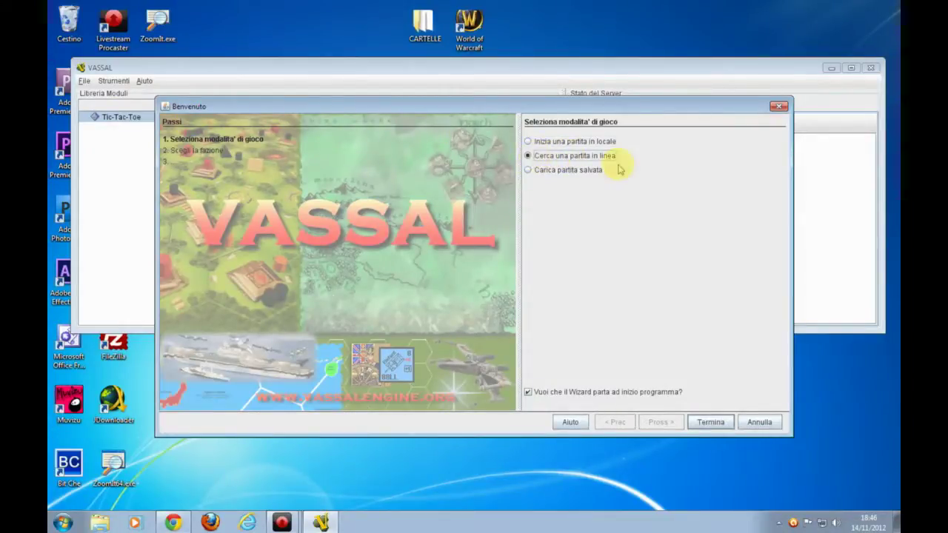
pyautogui.click(710, 422)
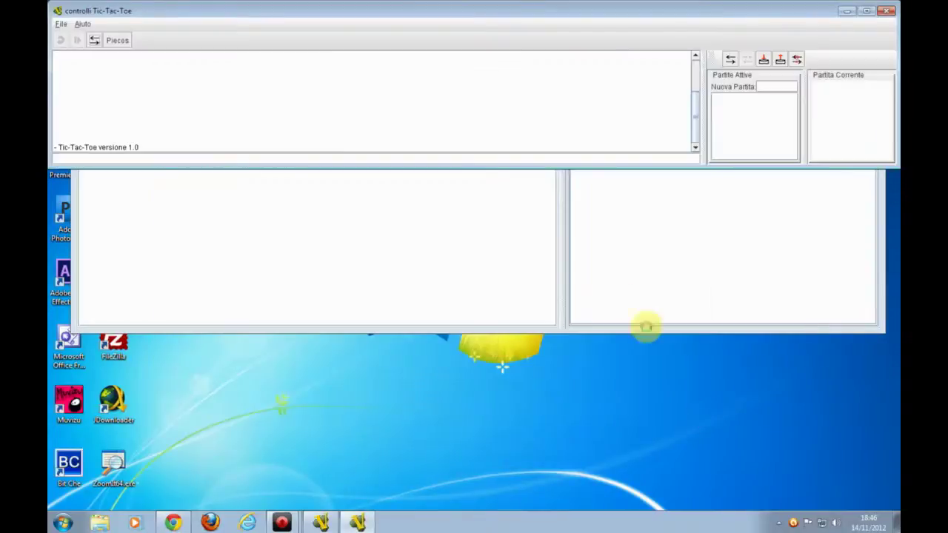
pyautogui.moveTo(404, 11); pyautogui.dragTo(404, 93)
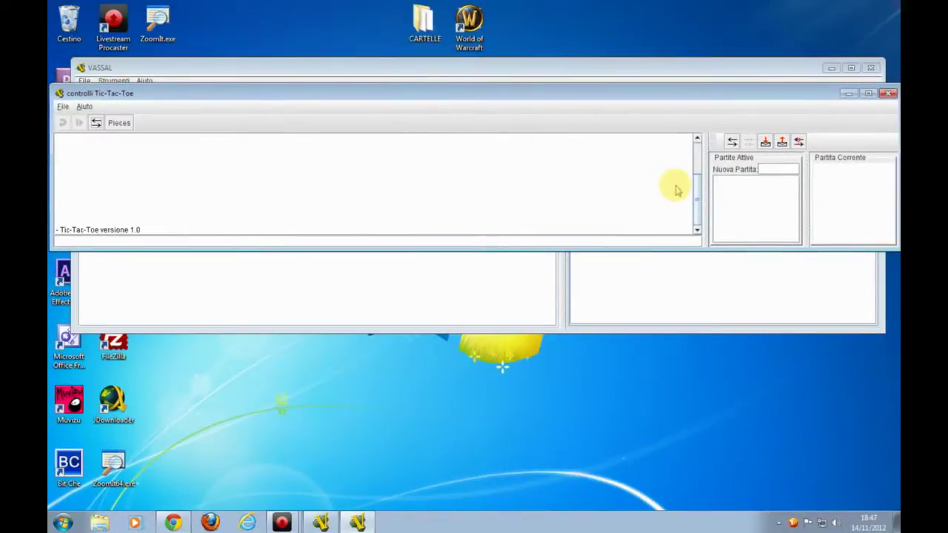
pyautogui.moveTo(895, 184); pyautogui.dragTo(864, 190)
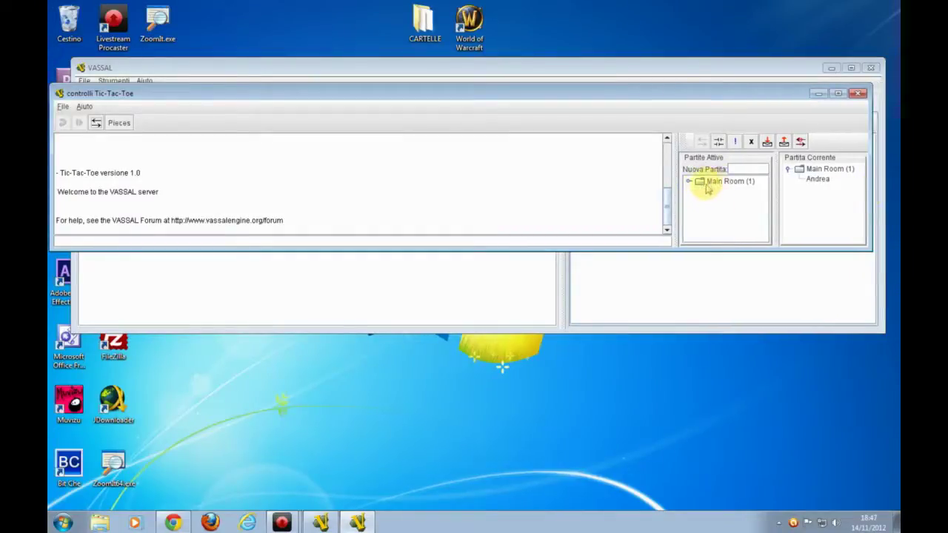
pyautogui.click(748, 167)
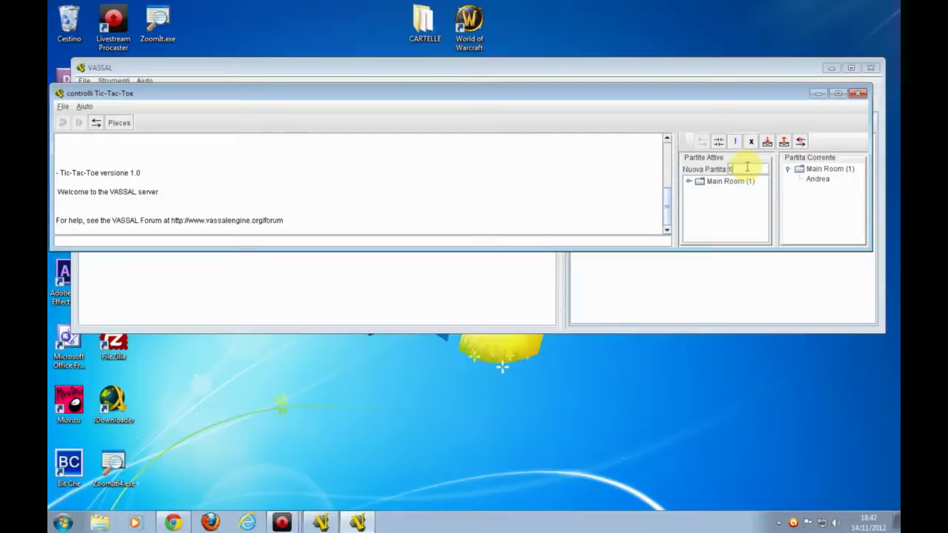
pyautogui.press('BackSpace')
pyautogui.press('Return')
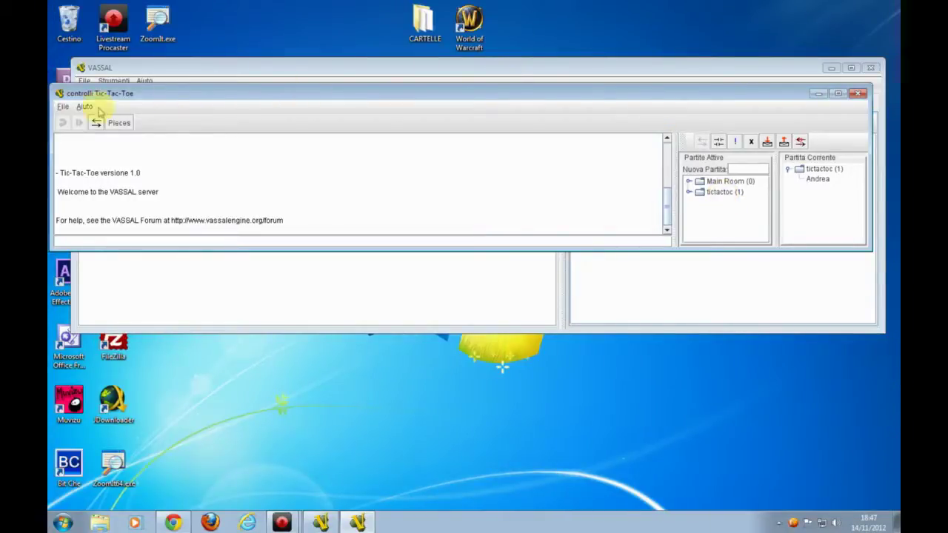
# - Close the Tic-Tac-Toe controls window to return to the module library
pyautogui.click(63, 108)
pyautogui.click(63, 108)
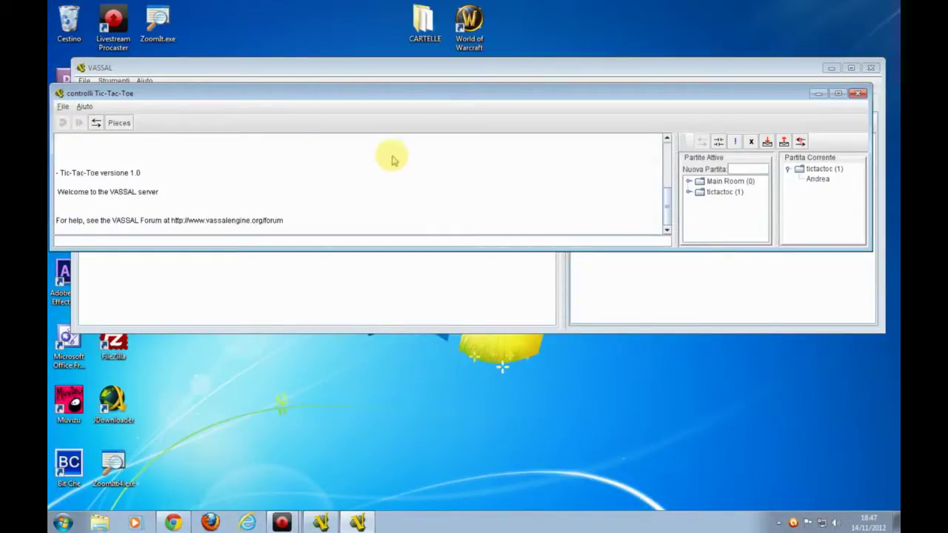
pyautogui.click(858, 94)
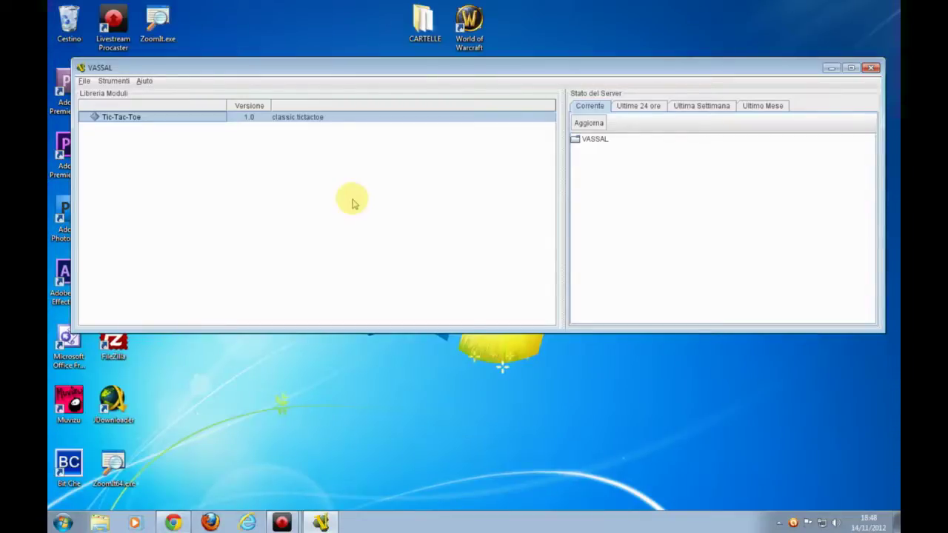
pyautogui.rightClick(109, 123)
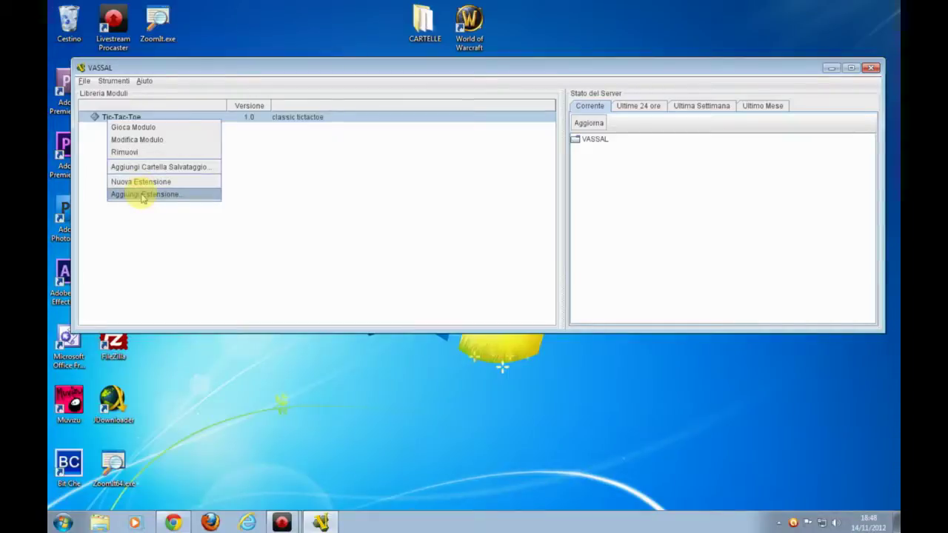
pyautogui.click(268, 200)
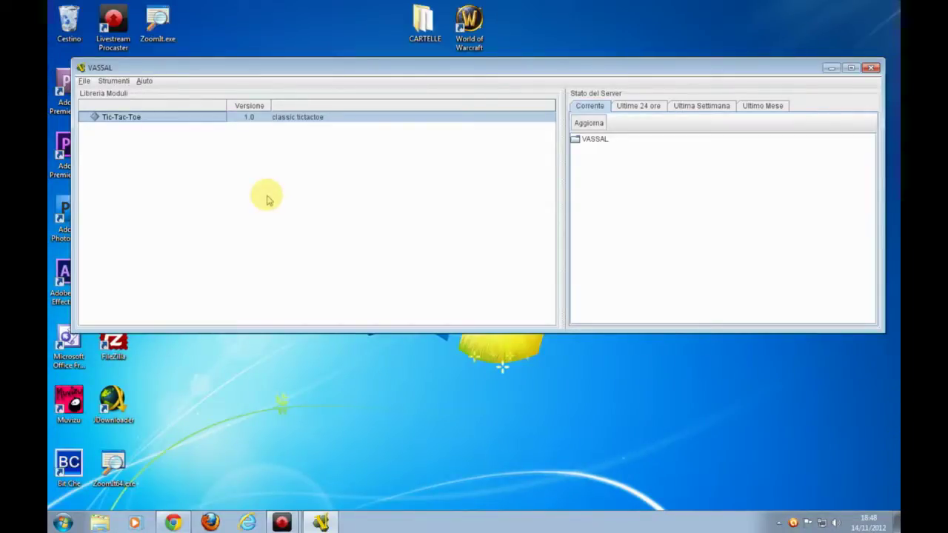
pyautogui.click(145, 82)
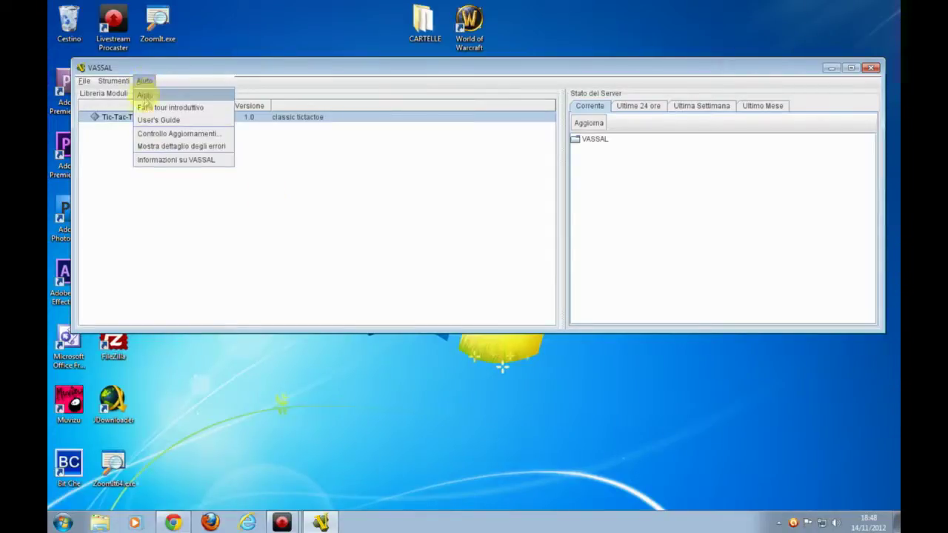